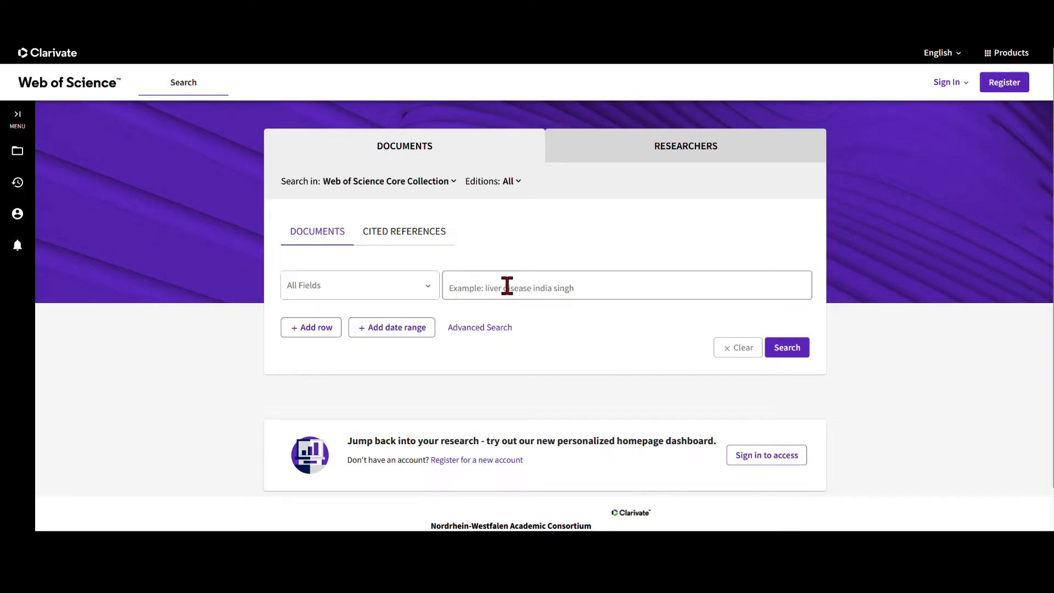
# - Paste the Boolean sustainability/CSR reporting query into Advanced Search and run it, getting 1,753 results
pyautogui.click(468, 328)
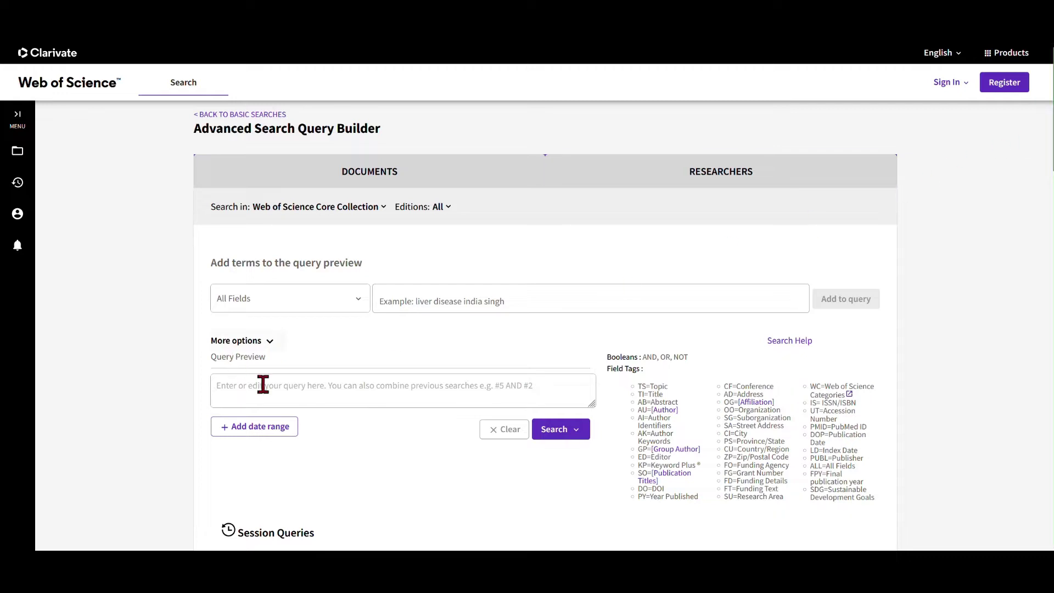
pyautogui.click(328, 404)
pyautogui.hotkey('ctrl', 'v')
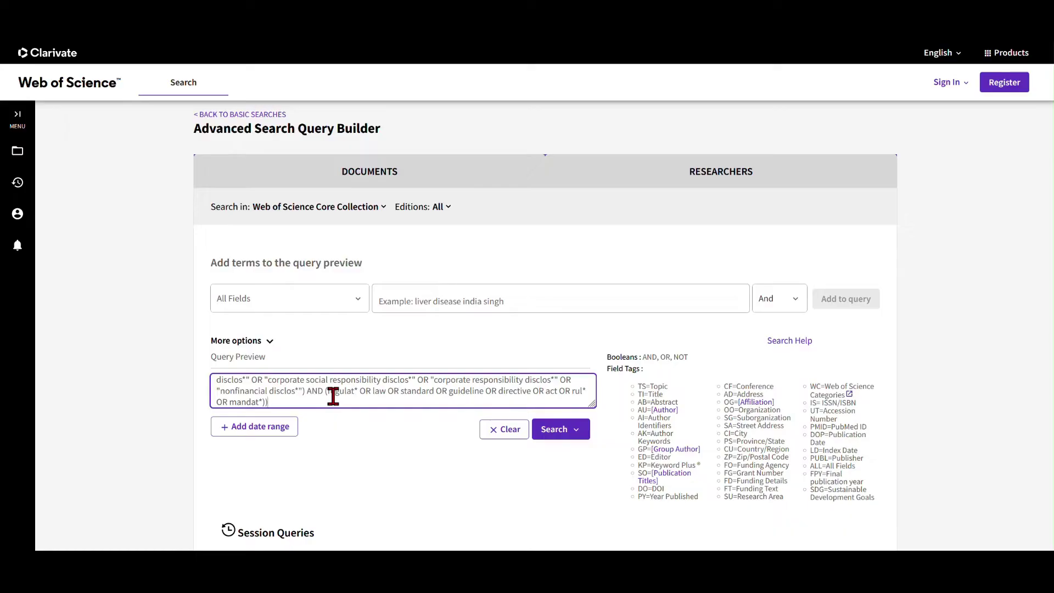
pyautogui.click(557, 434)
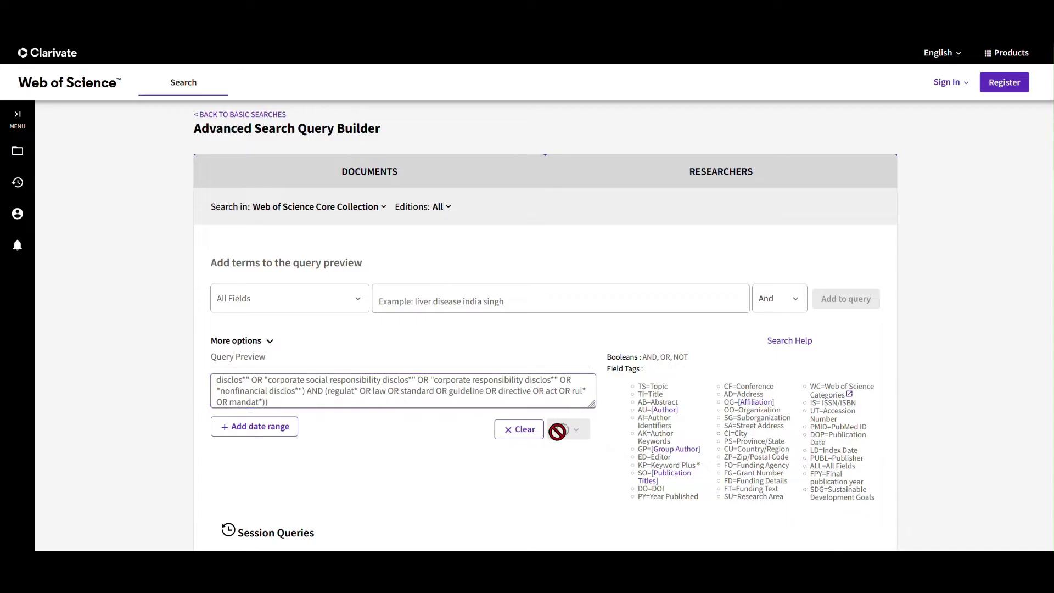
pyautogui.click(325, 181)
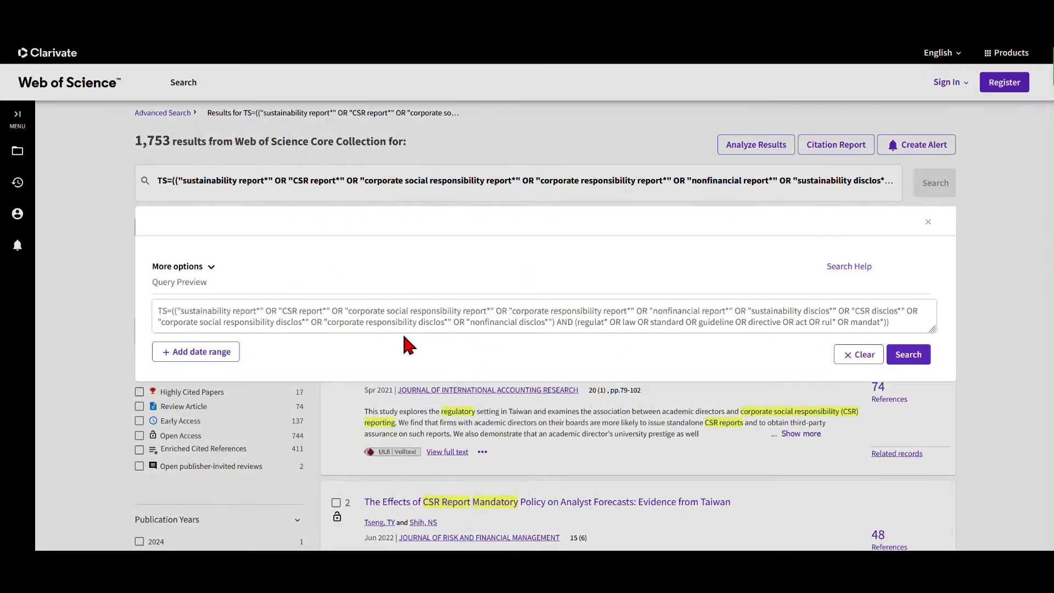
# - Enlarge the Query Preview box and point out the TS field tag and the OR operator
pyautogui.moveTo(939, 362); pyautogui.dragTo(946, 406)
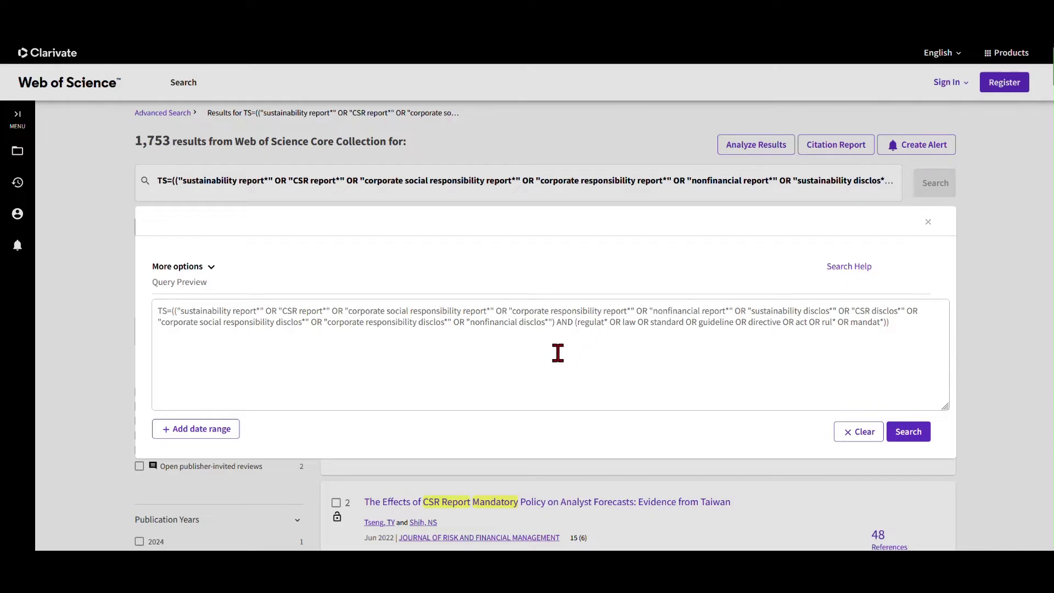
pyautogui.doubleClick(161, 311)
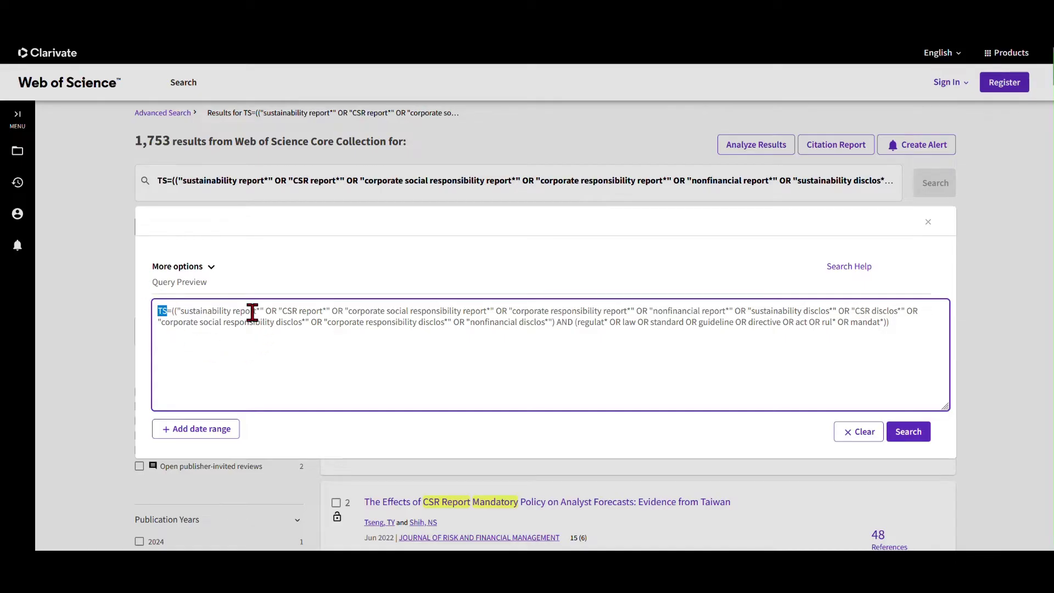
pyautogui.doubleClick(271, 312)
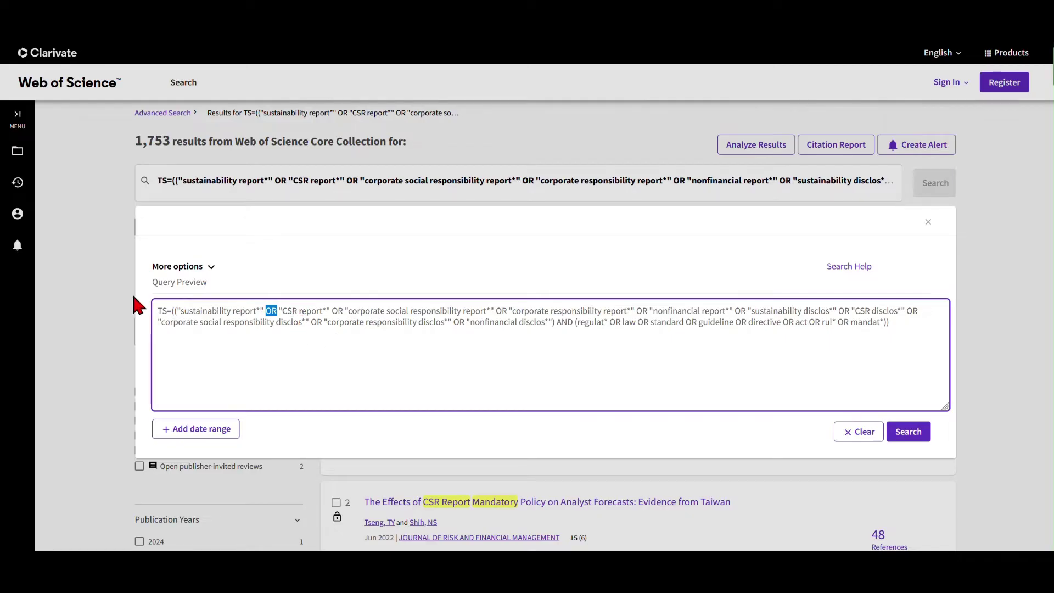
pyautogui.doubleClick(163, 312)
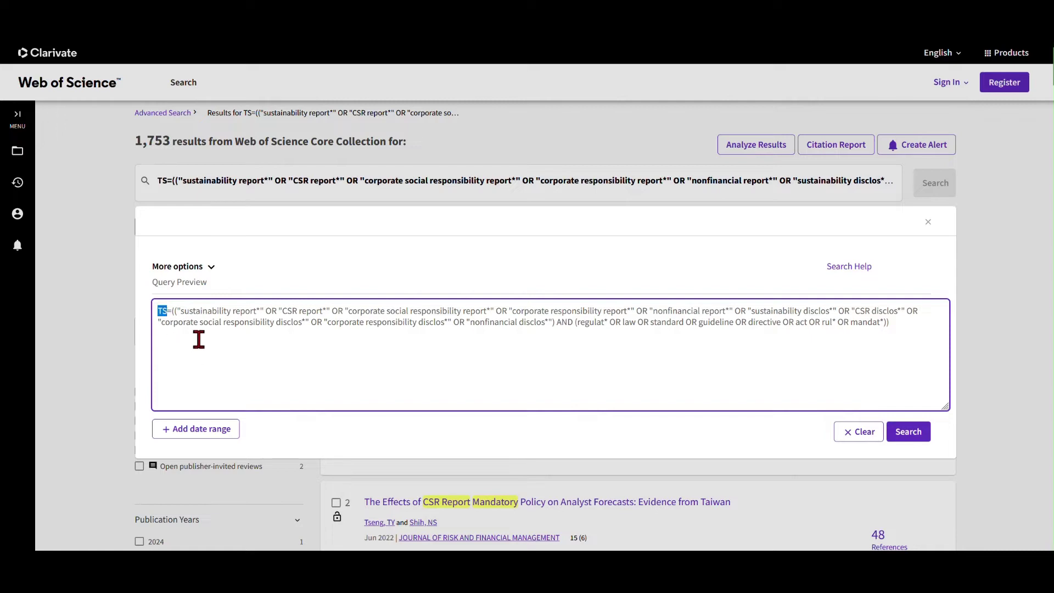
# - Highlight the first bracketed group of reporting terms in the query
pyautogui.moveTo(175, 311); pyautogui.dragTo(553, 321)
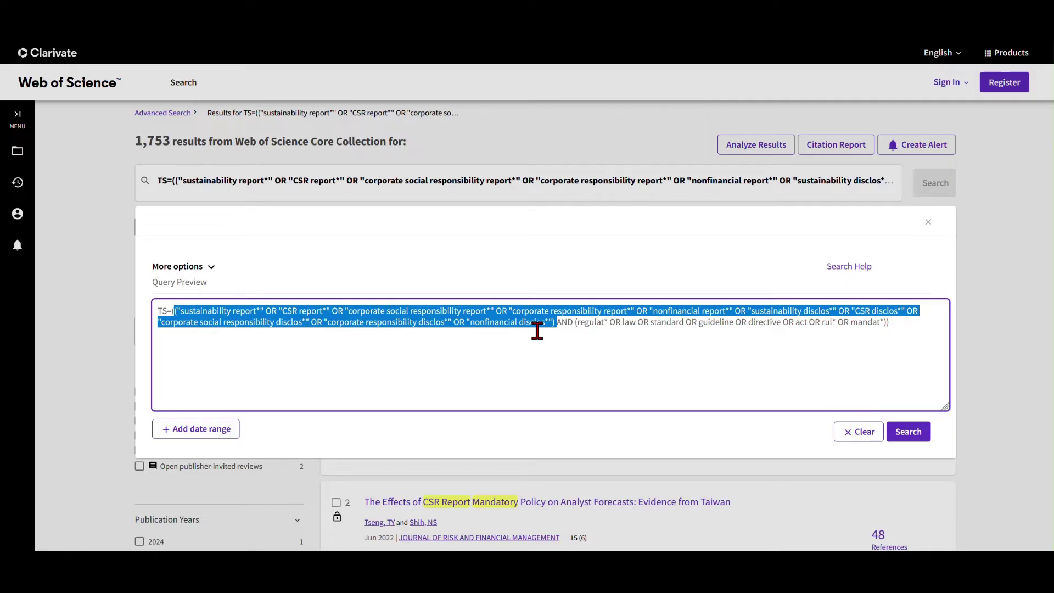
pyautogui.click(556, 323)
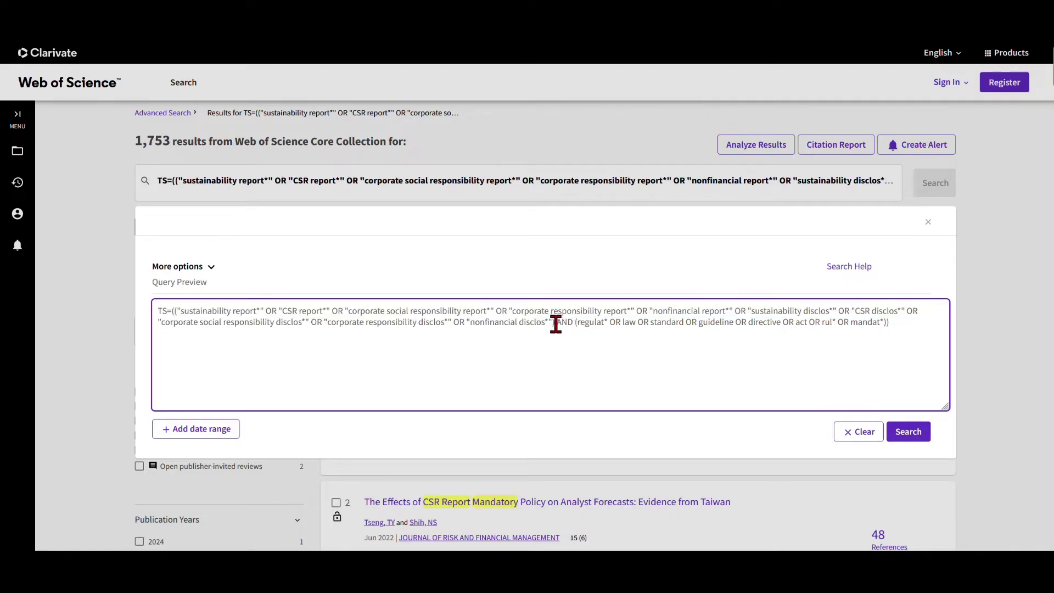
pyautogui.moveTo(556, 324); pyautogui.dragTo(173, 312)
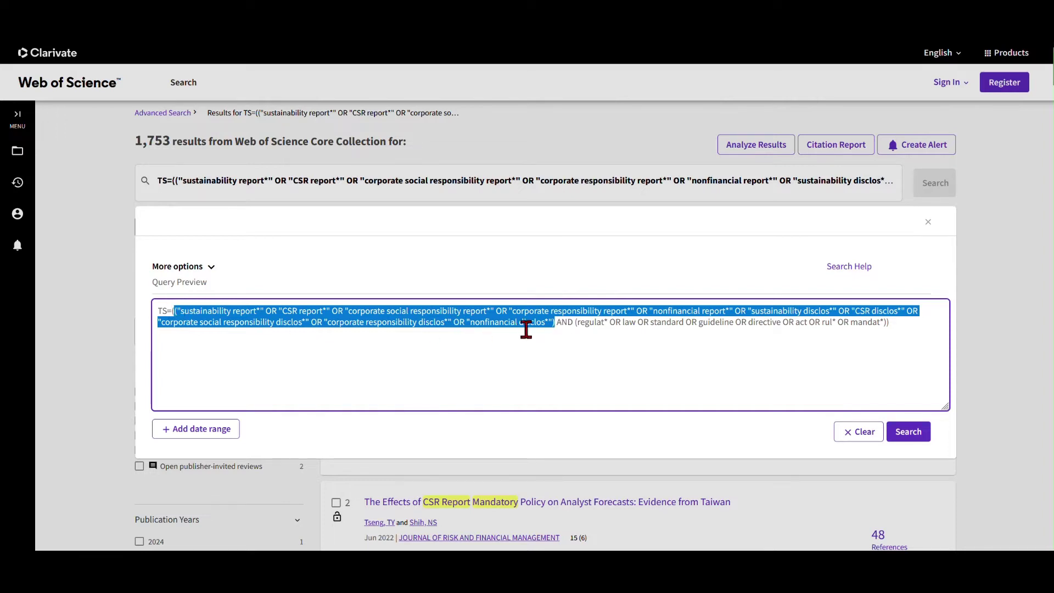
pyautogui.click(556, 323)
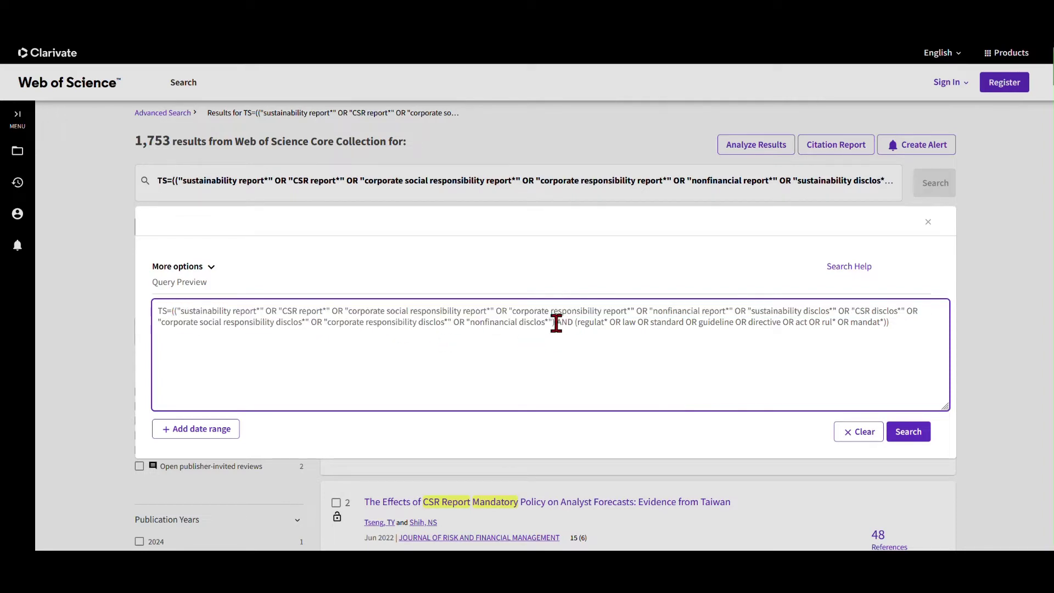
# - Point out the AND and the regulation-terms group, then rerun the unchanged query
pyautogui.doubleClick(566, 323)
pyautogui.click(577, 332)
pyautogui.moveTo(574, 323); pyautogui.dragTo(889, 324)
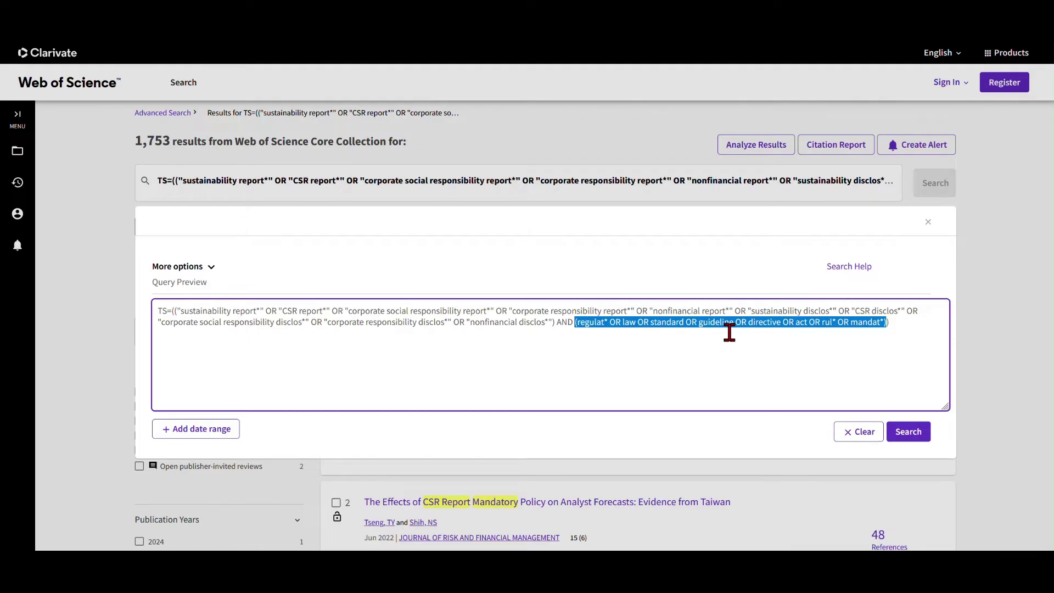
pyautogui.click(685, 325)
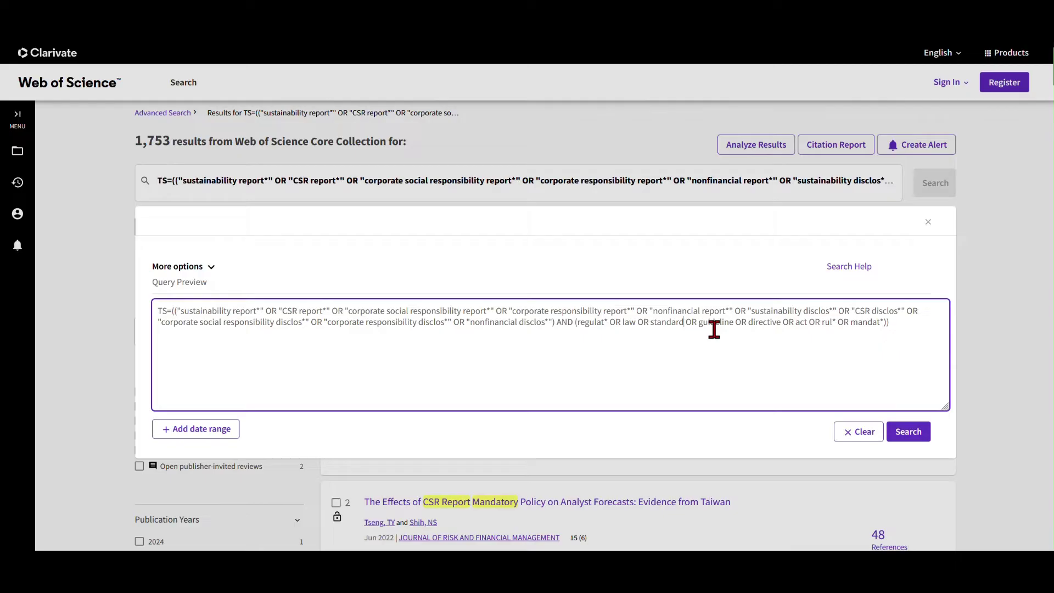
pyautogui.click(901, 435)
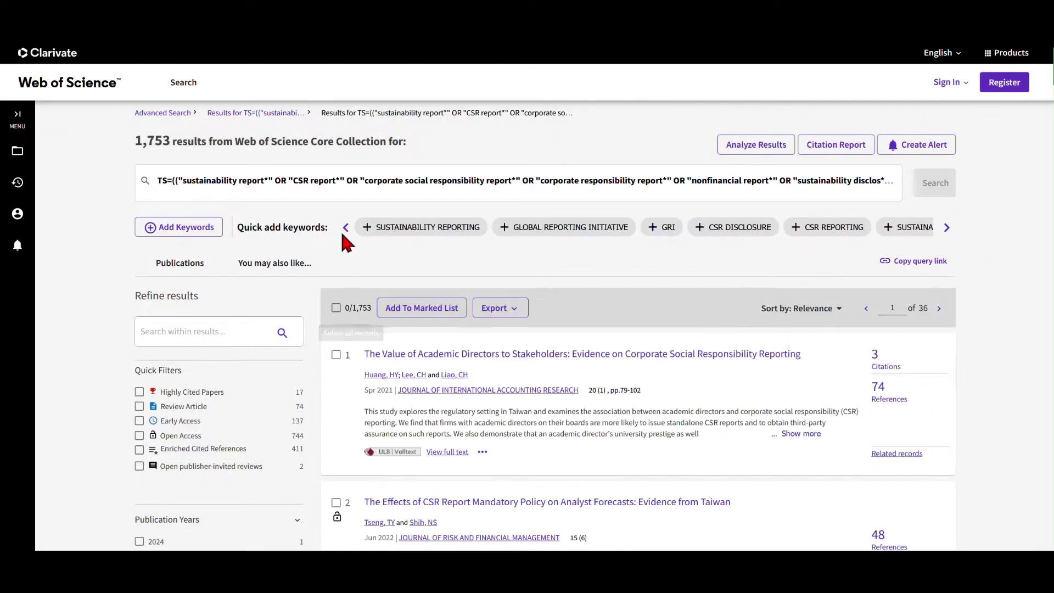
# - Highlight the 1,753 result count on the results page
pyautogui.moveTo(135, 140); pyautogui.dragTo(171, 142)
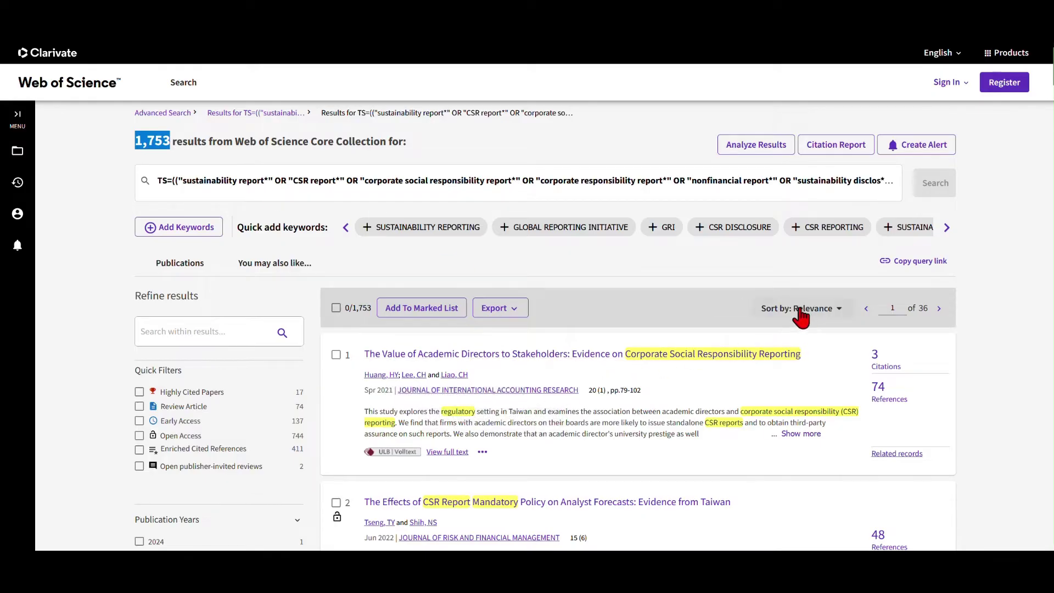
pyautogui.scroll(-2, 587, 456)
pyautogui.scroll(2, 538, 406)
# - Scroll the Quick add keywords strip to reveal DIRECTIVE 2014 and SUSTAINABILITY REPORT
pyautogui.click(948, 228)
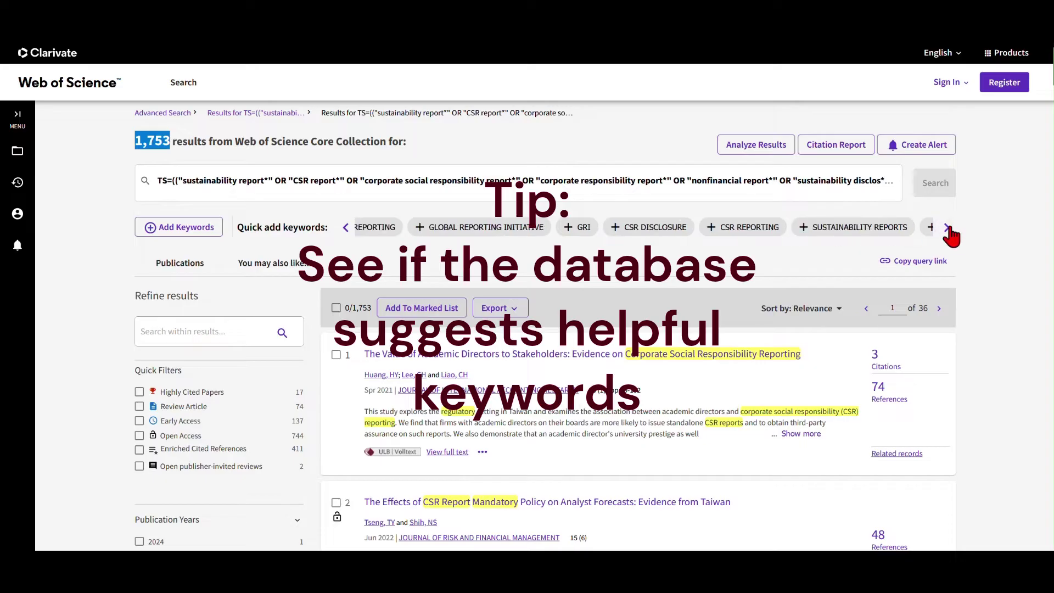
pyautogui.click(947, 229)
pyautogui.click(947, 228)
pyautogui.click(947, 229)
pyautogui.click(947, 228)
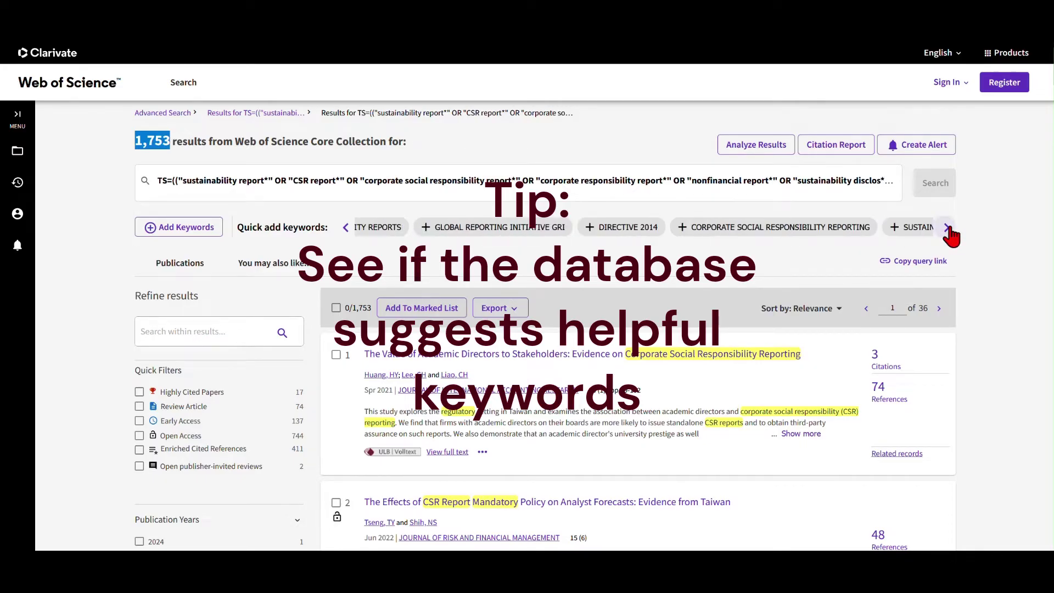
pyautogui.click(948, 228)
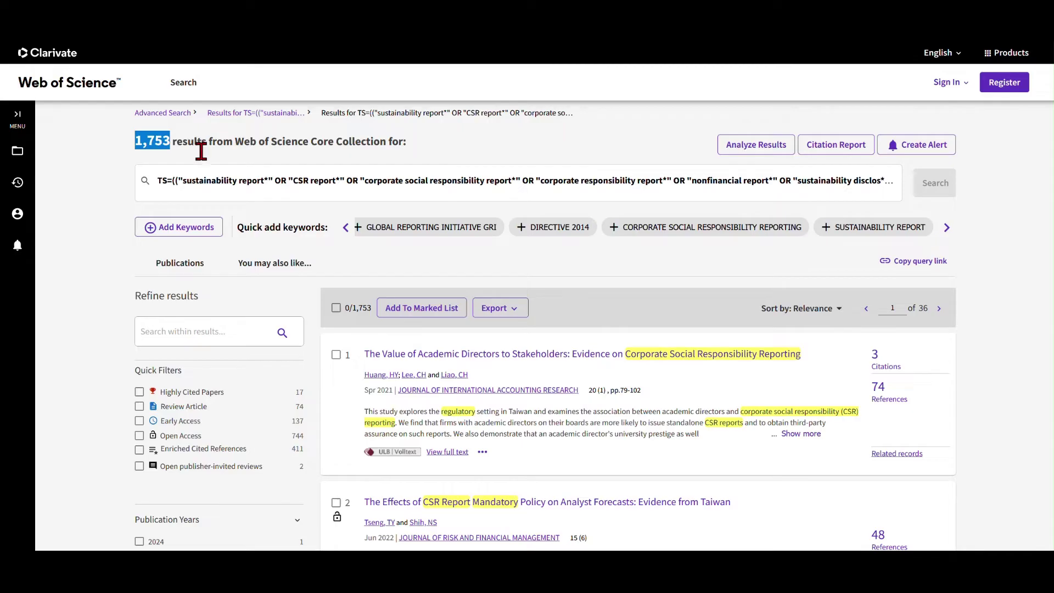
# - Expand the first result's abstract with Show more and highlight its text
pyautogui.click(479, 452)
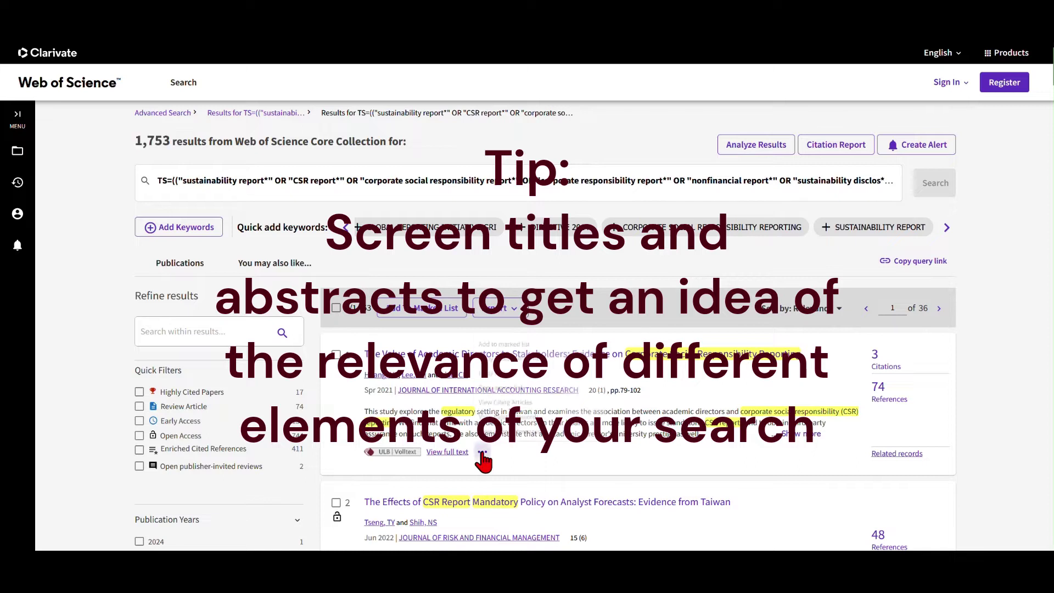
pyautogui.click(797, 433)
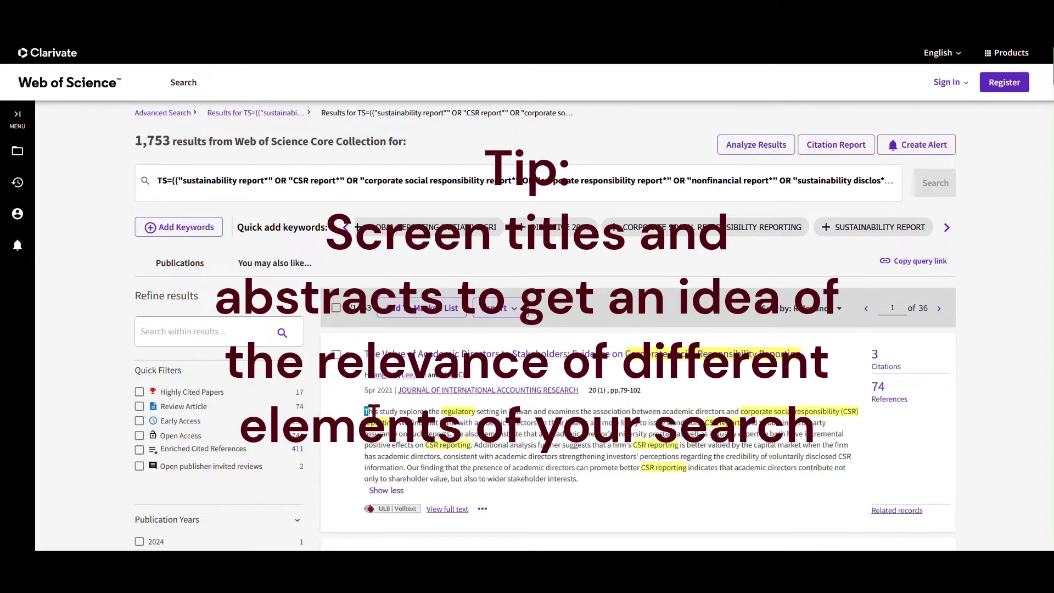
pyautogui.moveTo(364, 411); pyautogui.dragTo(587, 479)
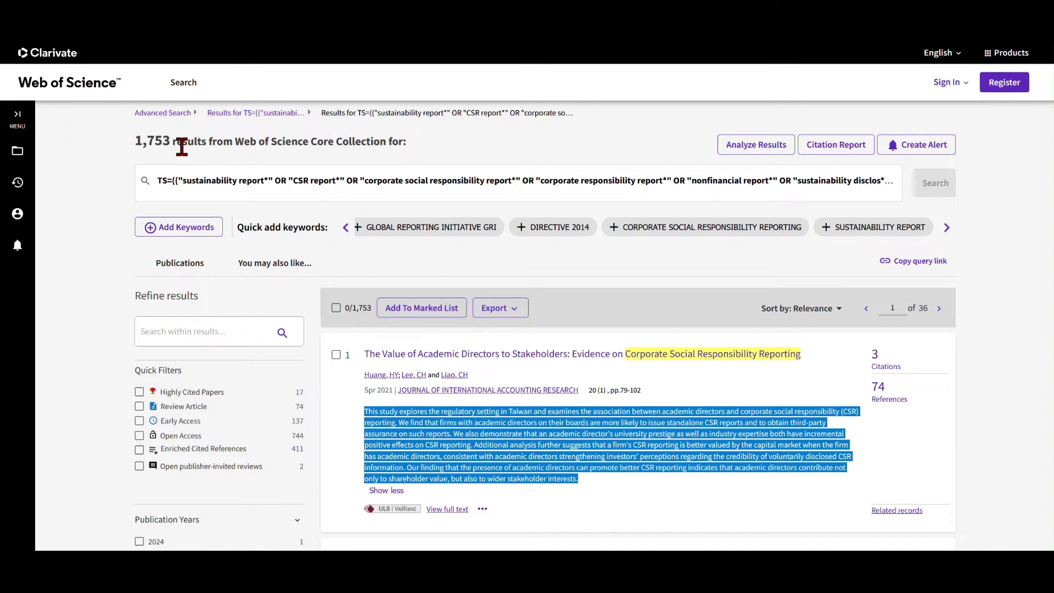
pyautogui.click(449, 192)
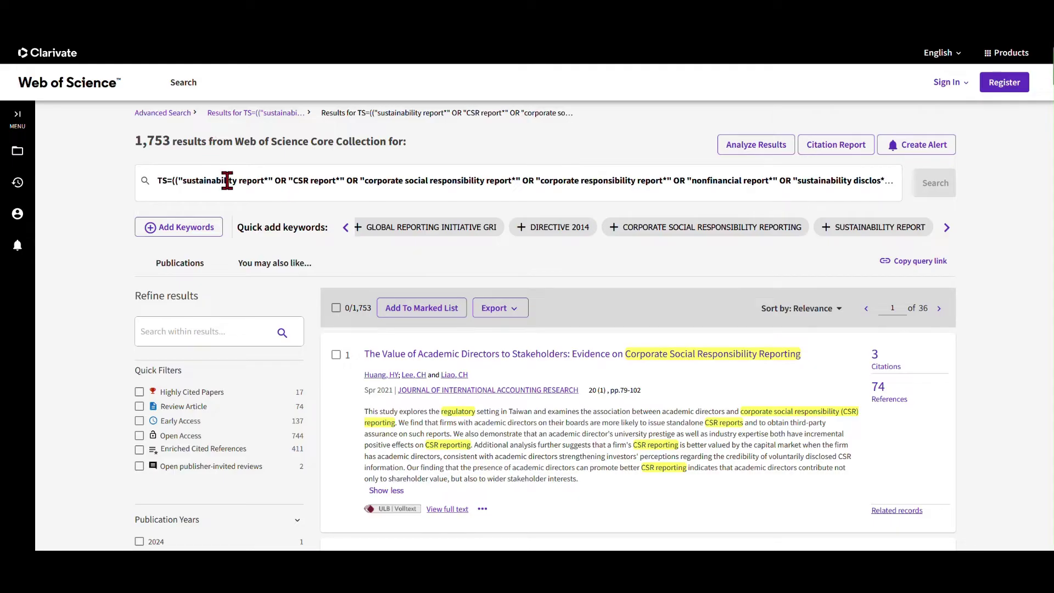
# - Change the field tag from TS= to TI= and search, narrowing to 108 title results
pyautogui.click(347, 181)
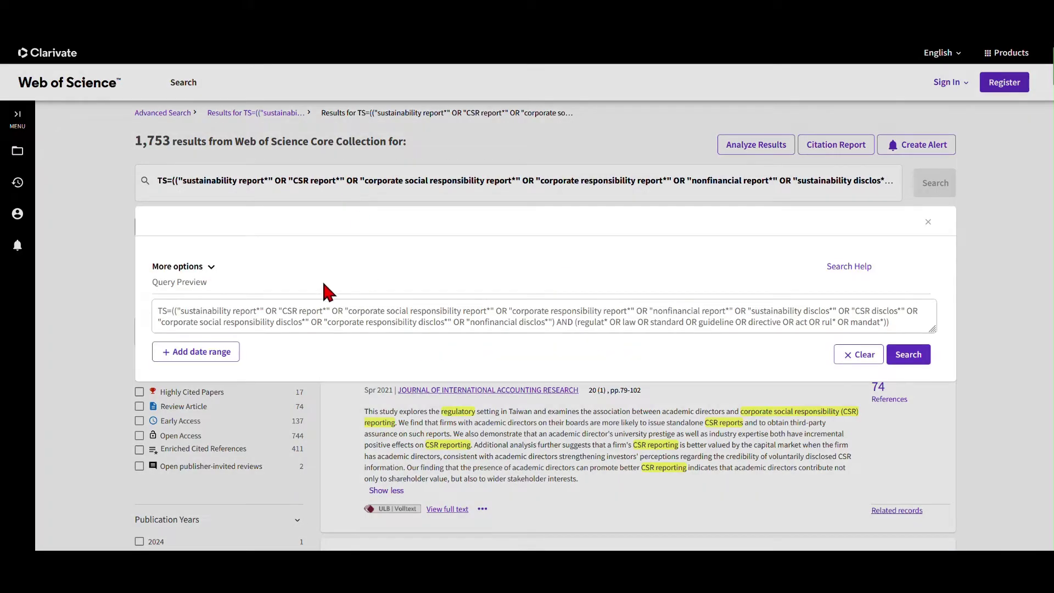
pyautogui.moveTo(163, 311); pyautogui.dragTo(167, 311)
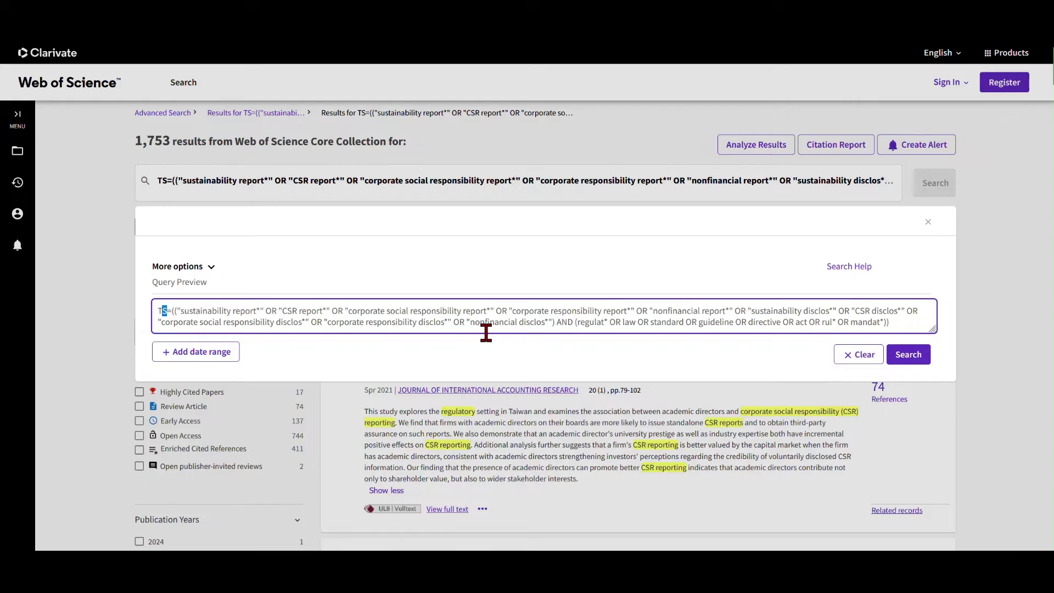
pyautogui.write('I')
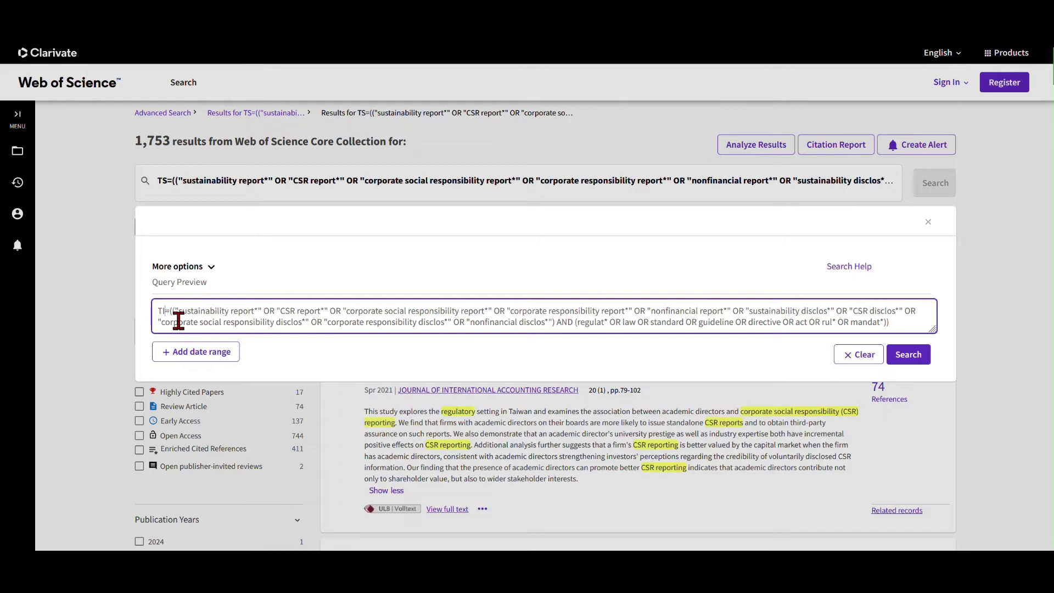
pyautogui.click(910, 356)
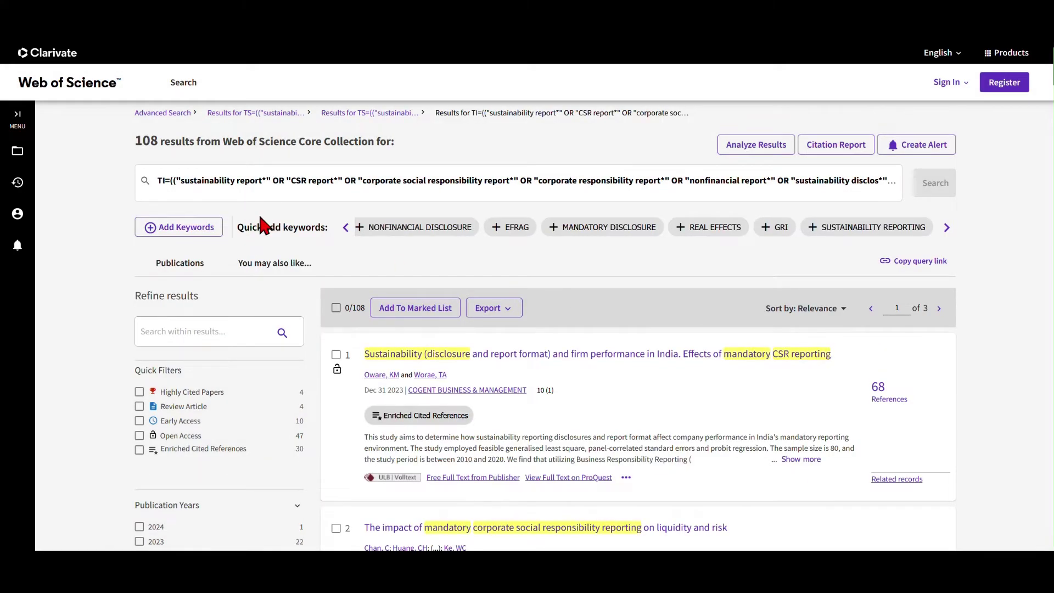
# - Switch the leading tag back to TS and insert a TS= tag before the regulation terms
pyautogui.click(200, 180)
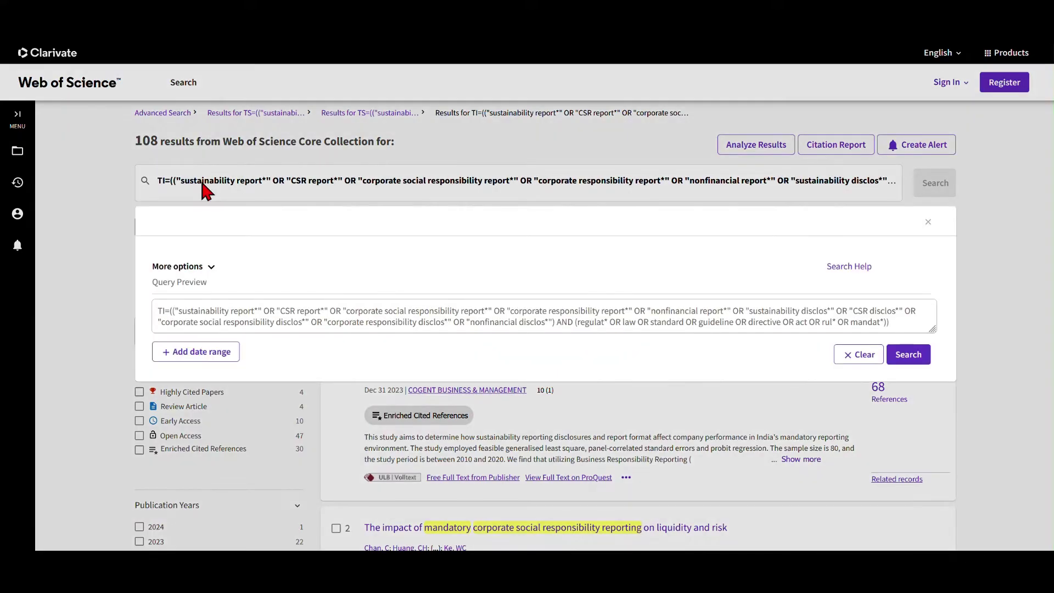
pyautogui.click(163, 313)
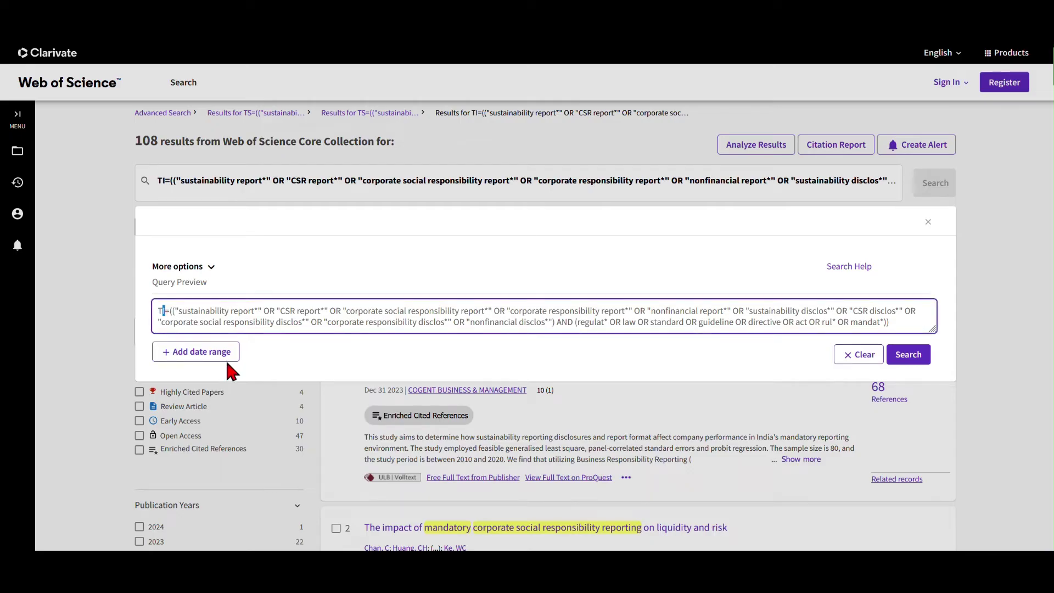
pyautogui.write('S')
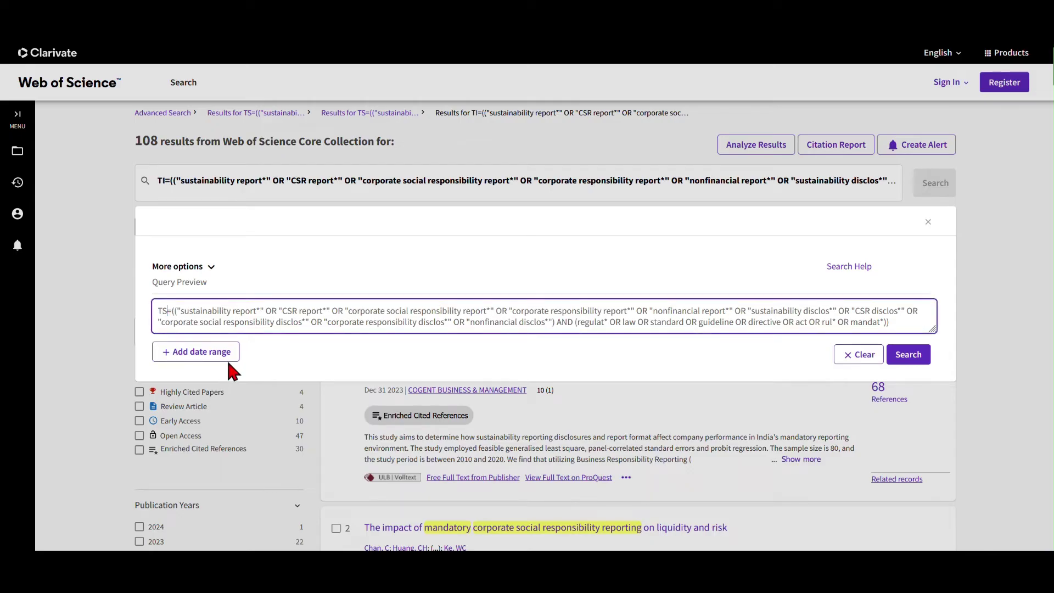
pyautogui.click(574, 322)
pyautogui.write('TI')
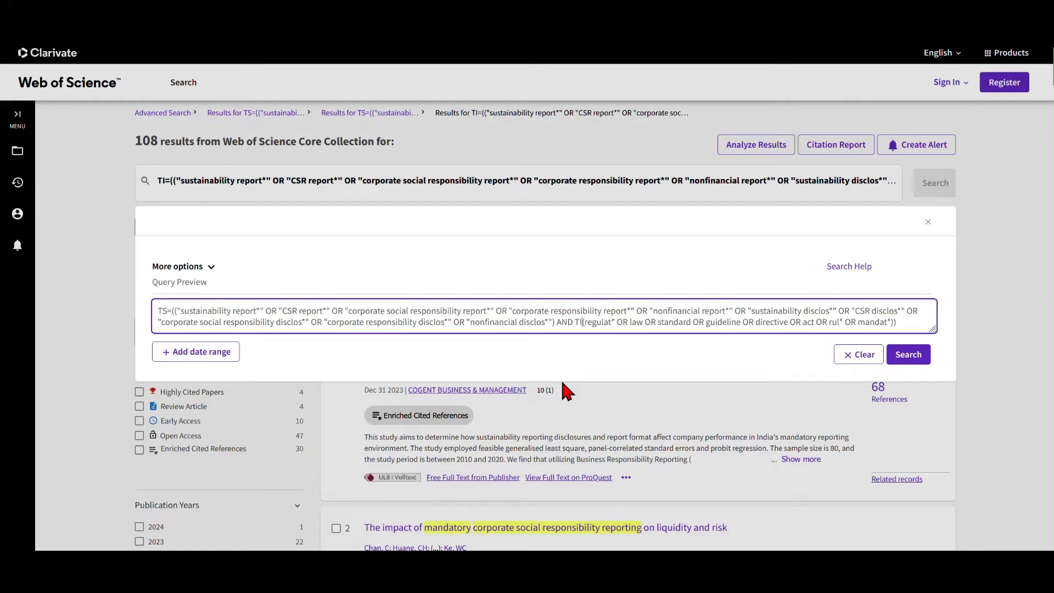
pyautogui.press('BackSpace')
pyautogui.write('S')
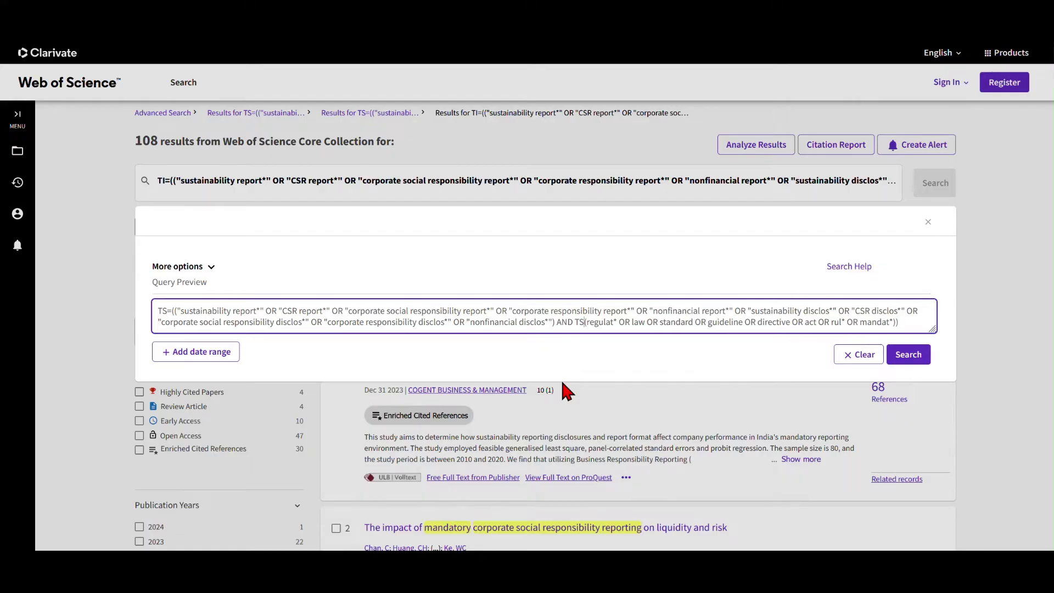
pyautogui.write('=')
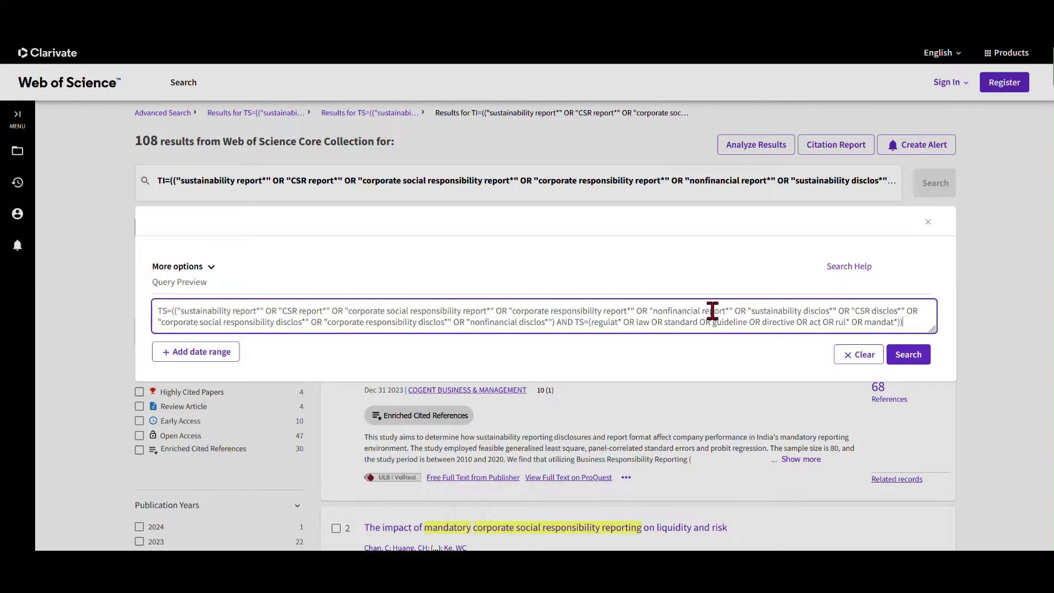
# - Revert the leading tag to TI, delete an extra parenthesis and the regulation TS tag, and search
pyautogui.click(168, 311)
pyautogui.press('BackSpace')
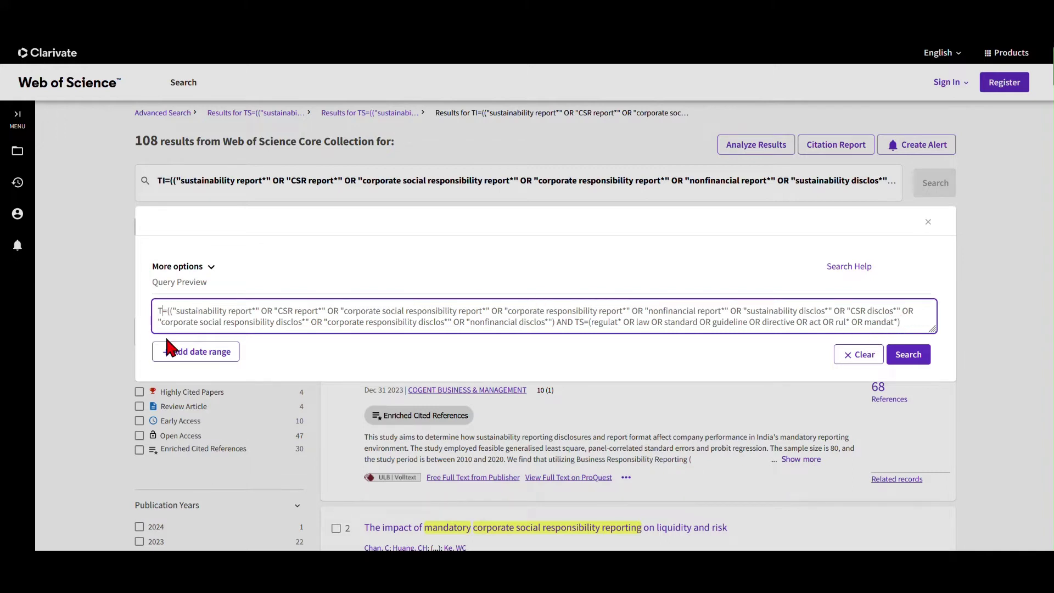
pyautogui.write('I')
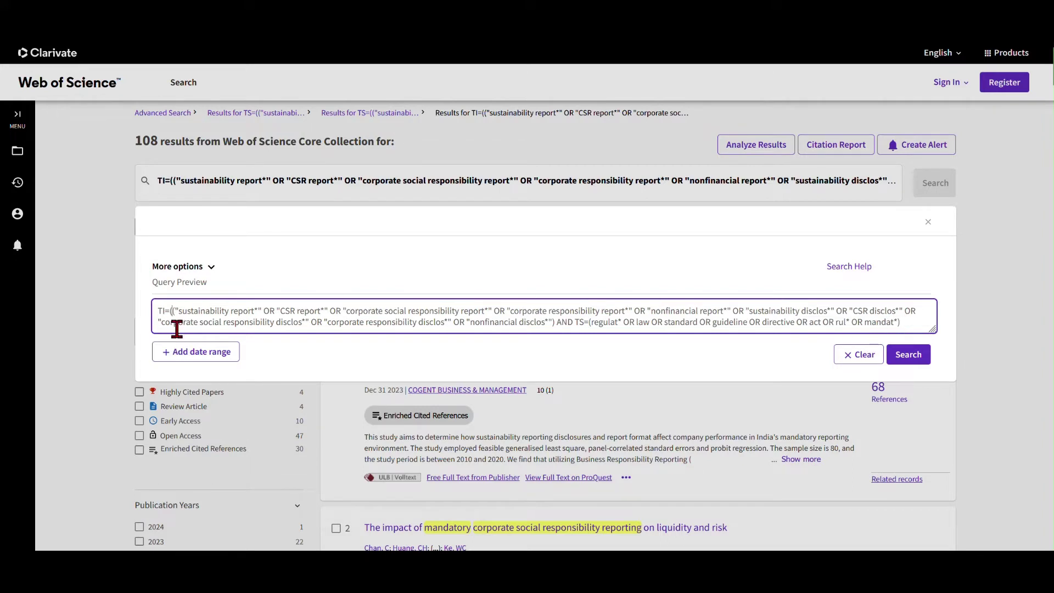
pyautogui.press('Right')
pyautogui.press('Right')
pyautogui.press('Delete')
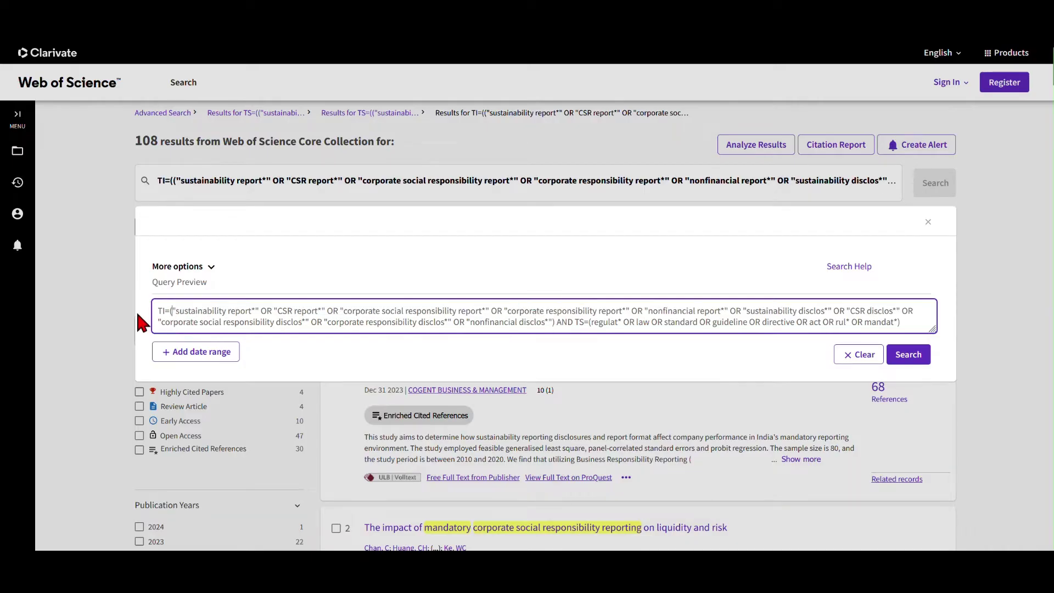
pyautogui.moveTo(171, 311); pyautogui.dragTo(911, 323)
pyautogui.doubleClick(580, 323)
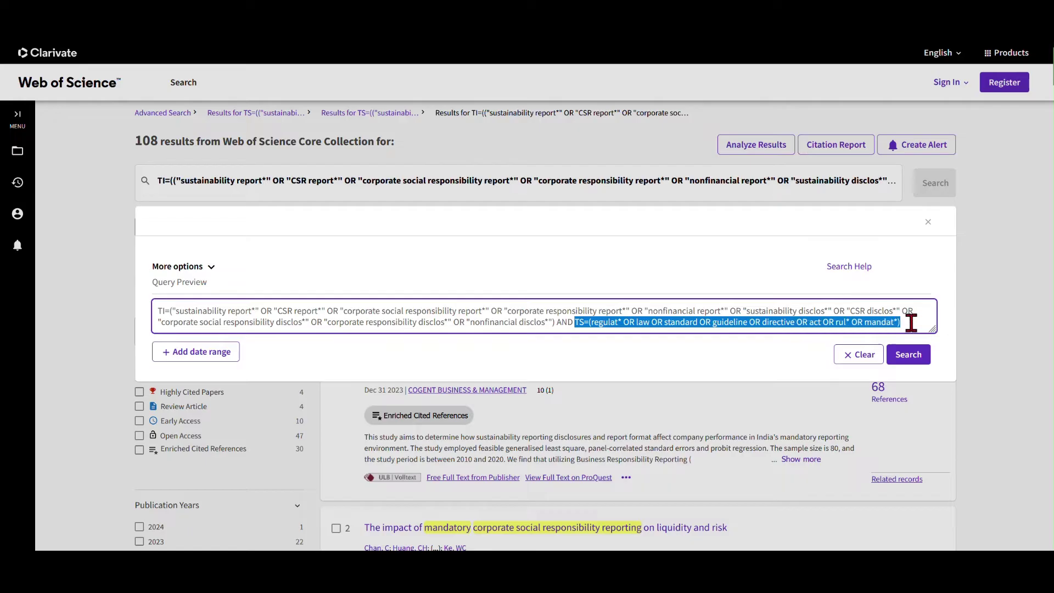
pyautogui.press('Delete')
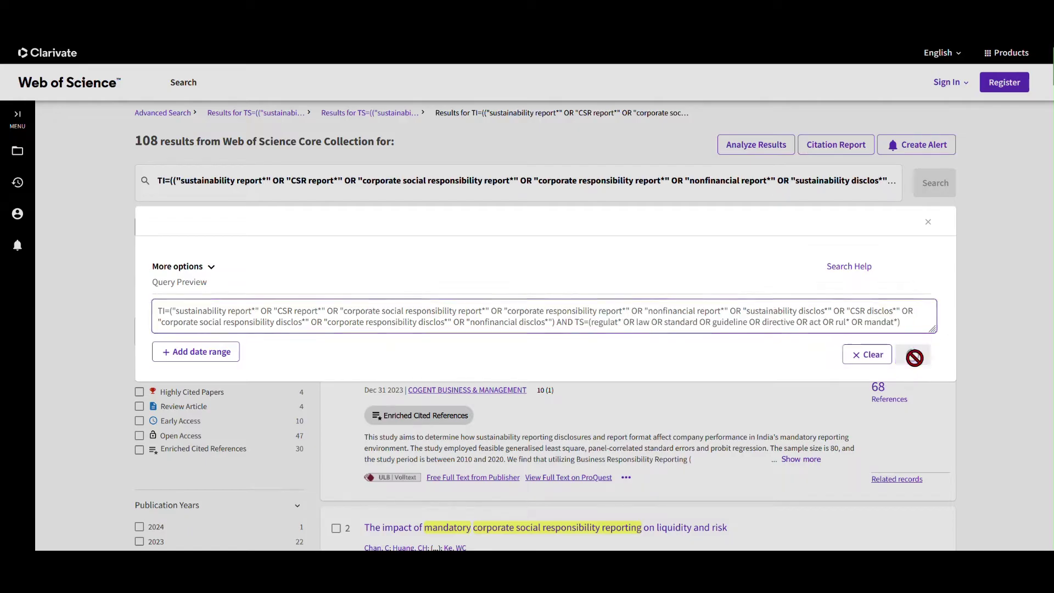
pyautogui.click(909, 354)
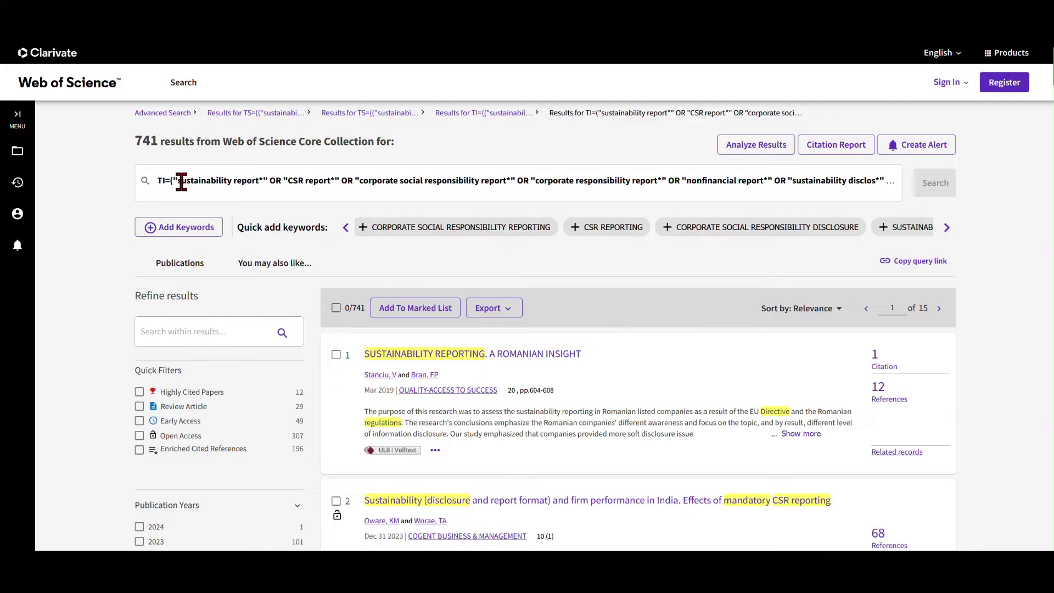
# - Restore the TS tags, fix the parentheses after the search error, and rerun for 1,753 results
pyautogui.click(181, 181)
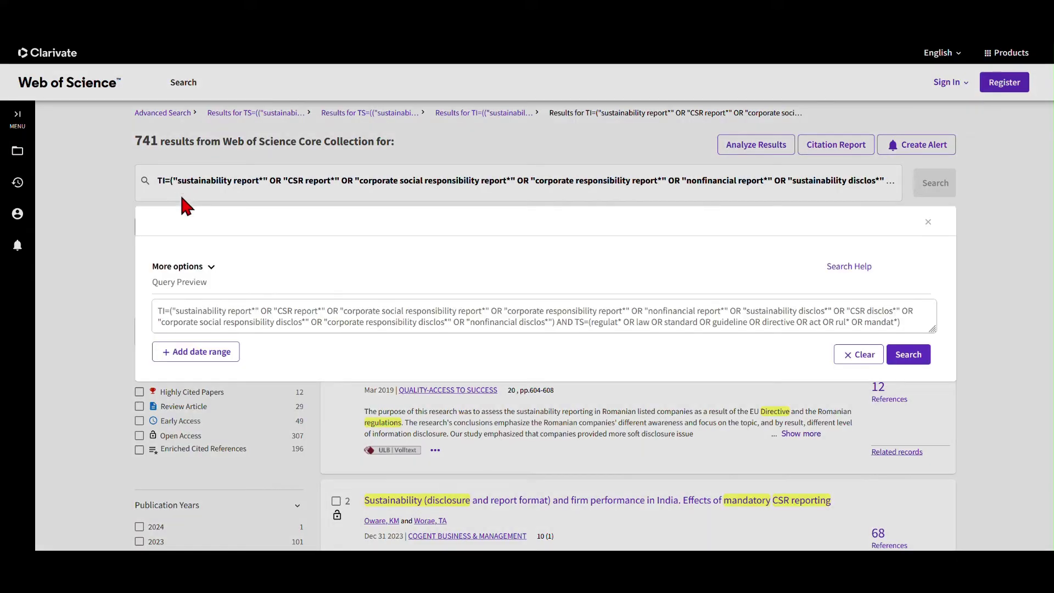
pyautogui.click(161, 317)
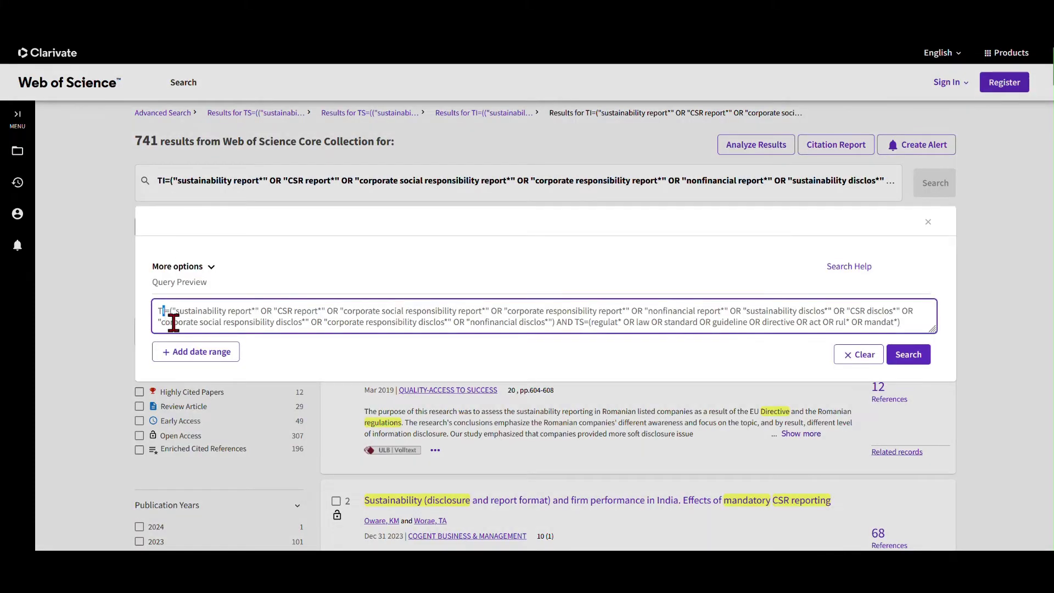
pyautogui.write('S')
pyautogui.moveTo(574, 322); pyautogui.dragTo(590, 323)
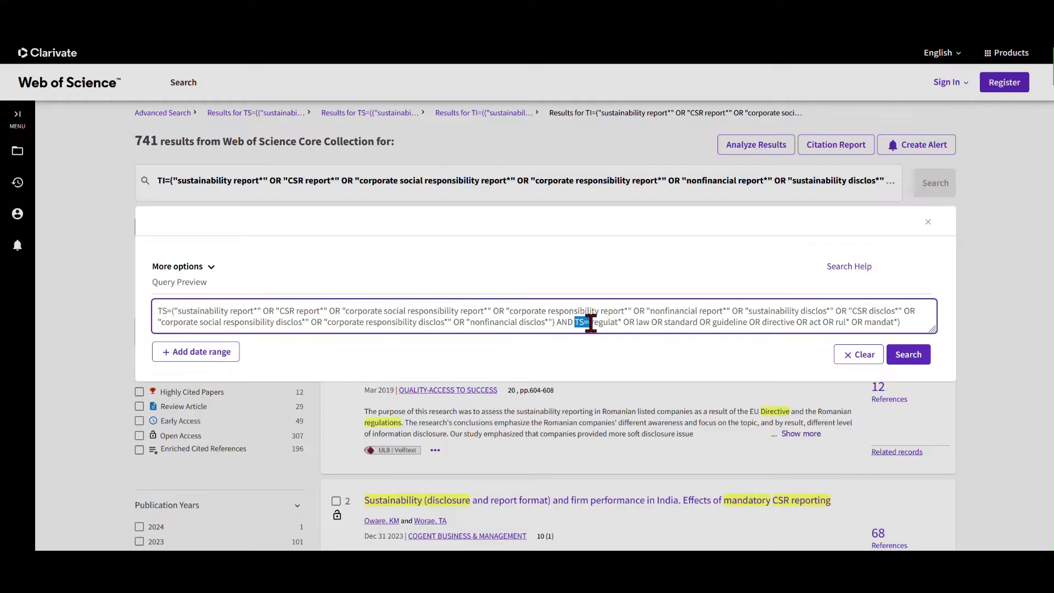
pyautogui.write('(')
pyautogui.click(906, 355)
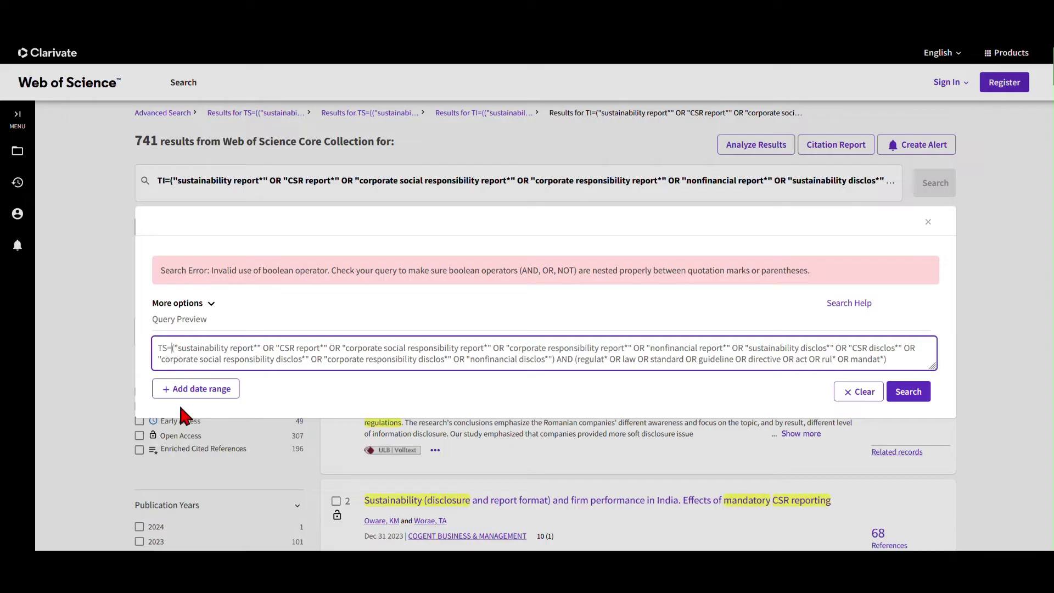
pyautogui.write('(')
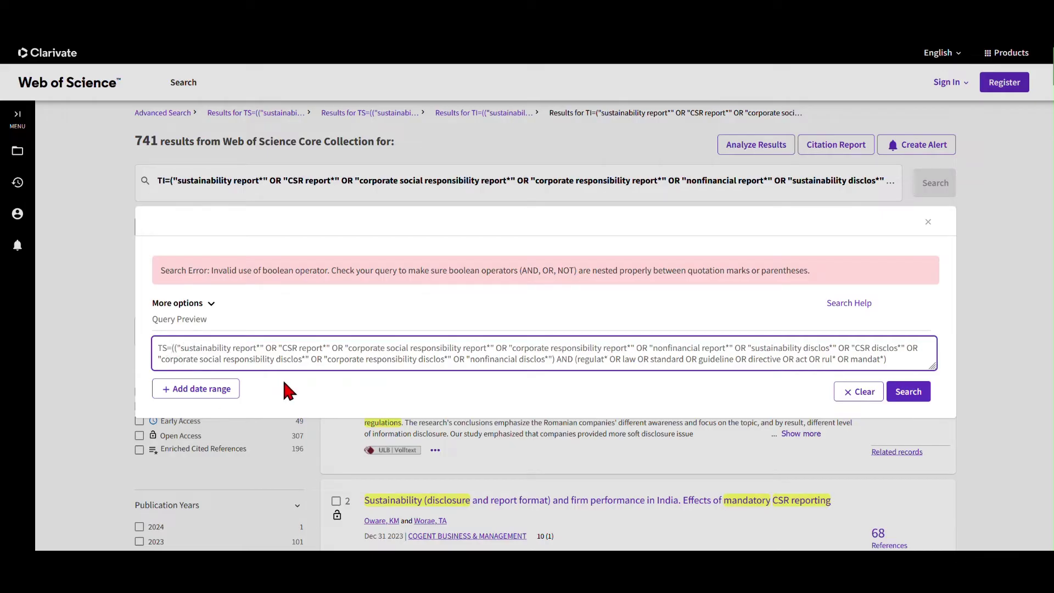
pyautogui.click(898, 360)
pyautogui.write(')')
pyautogui.click(908, 391)
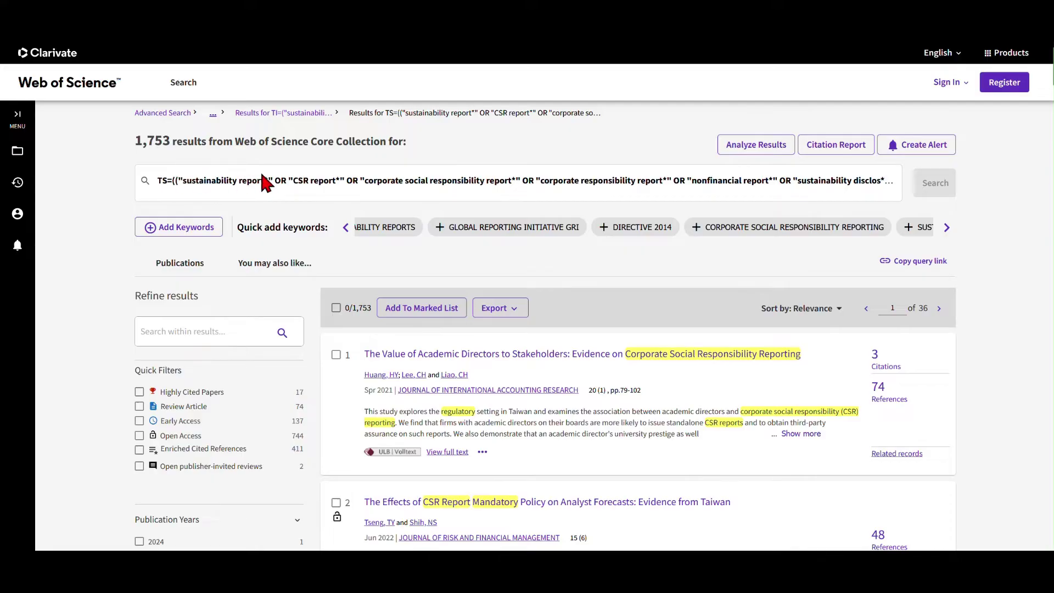
pyautogui.click(439, 185)
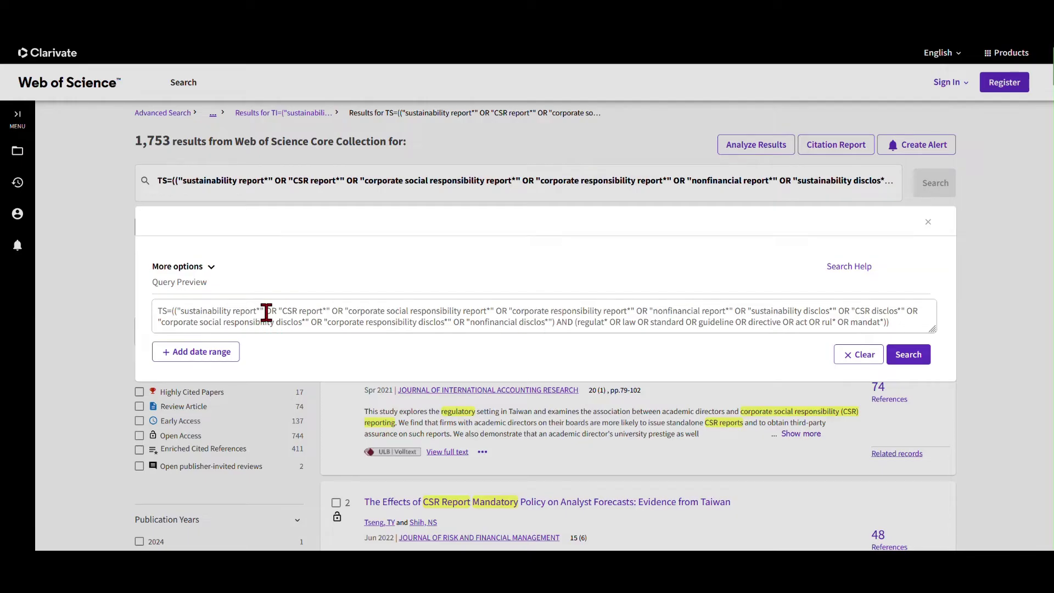
pyautogui.moveTo(266, 312); pyautogui.dragTo(552, 323)
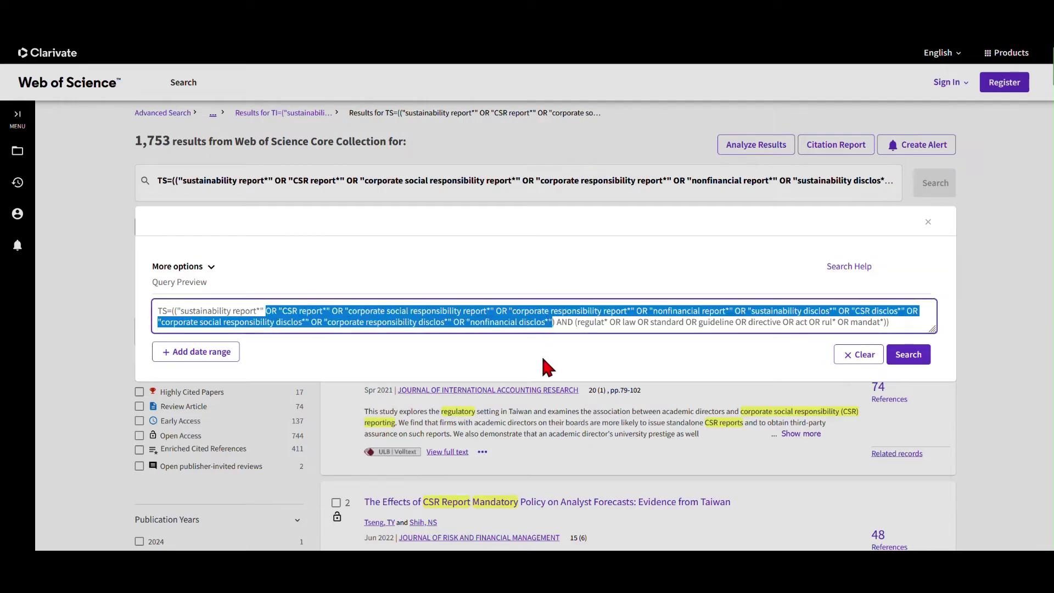
pyautogui.press('BackSpace')
pyautogui.press('BackSpace')
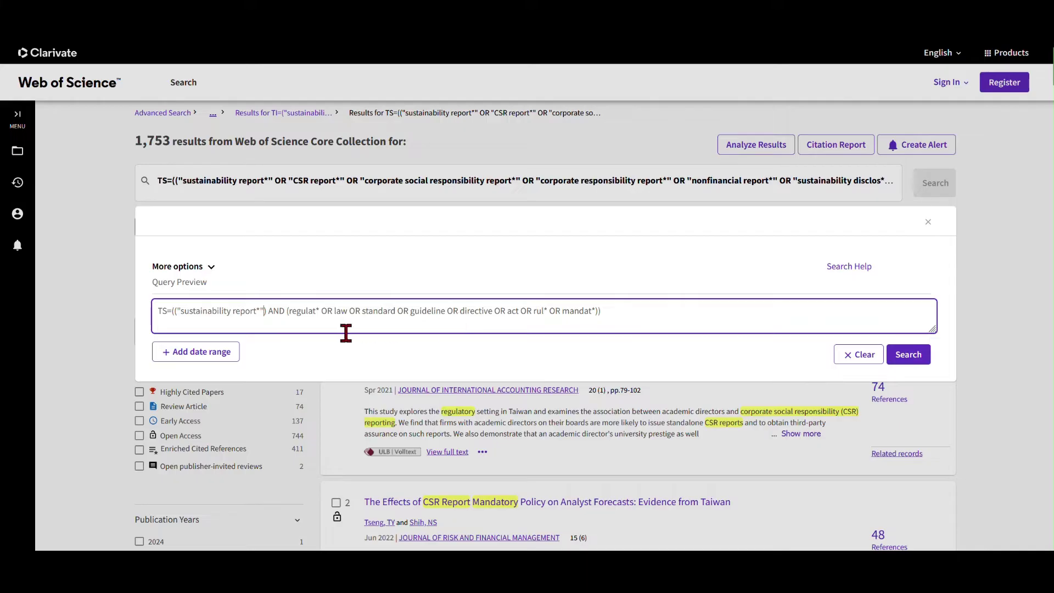
pyautogui.click(909, 355)
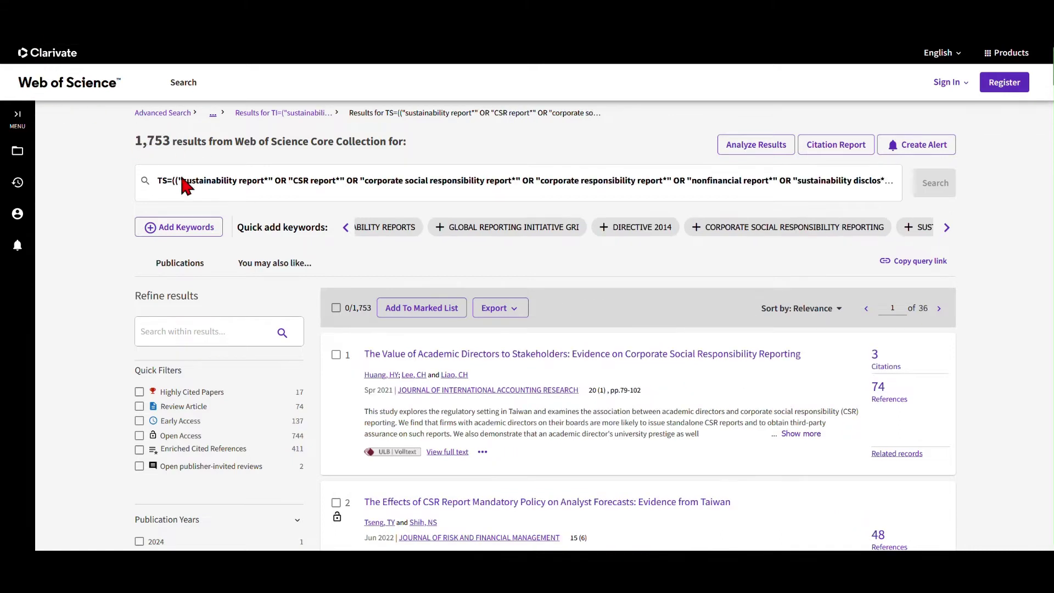
# - Trim the query to keep only "CSR disclos*" alongside the regulation clause
pyautogui.click(205, 183)
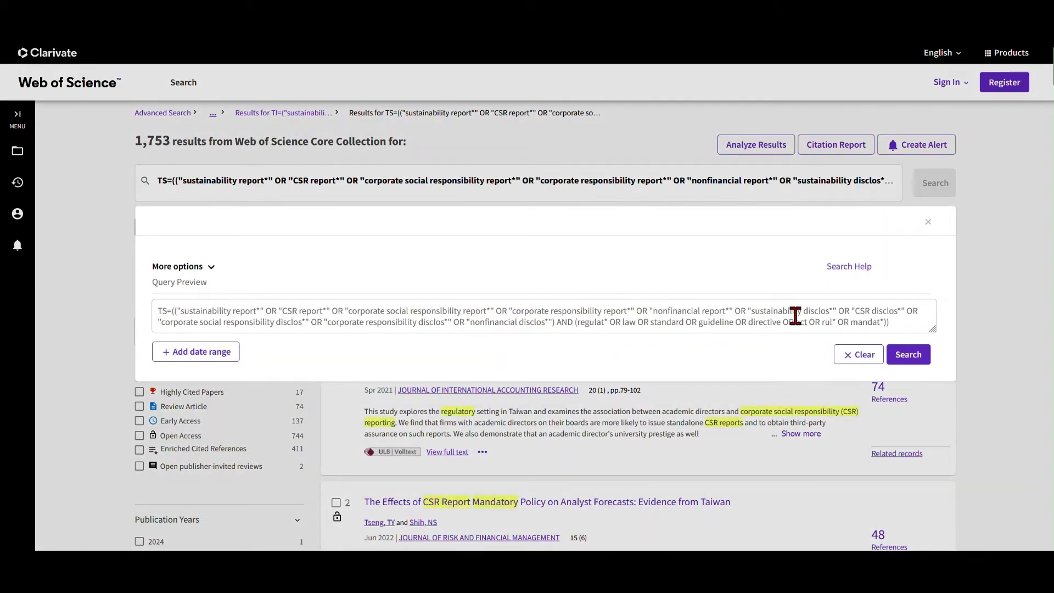
pyautogui.moveTo(838, 311); pyautogui.dragTo(904, 311)
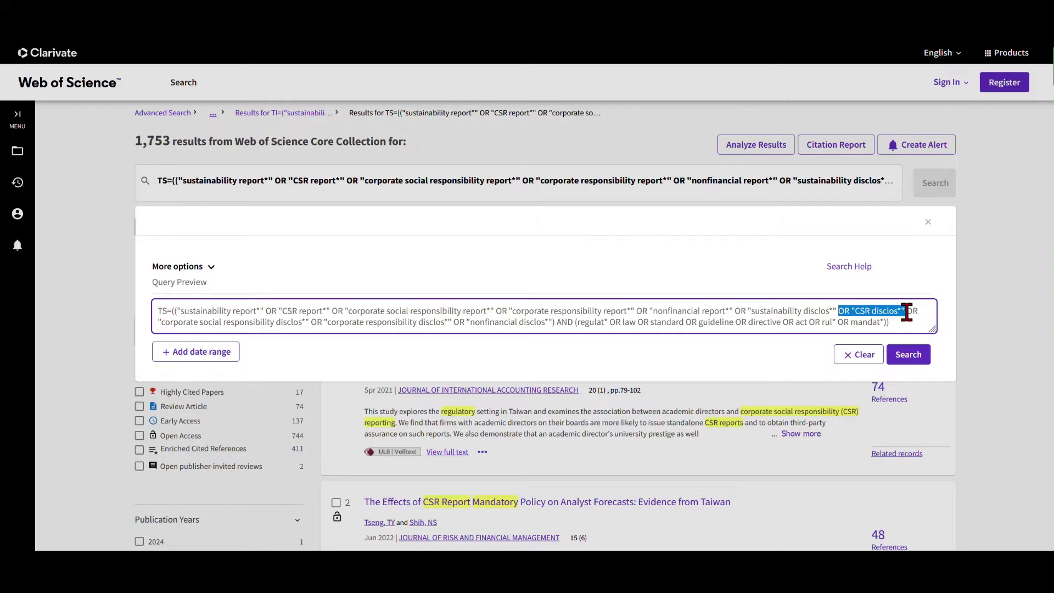
pyautogui.press('Delete')
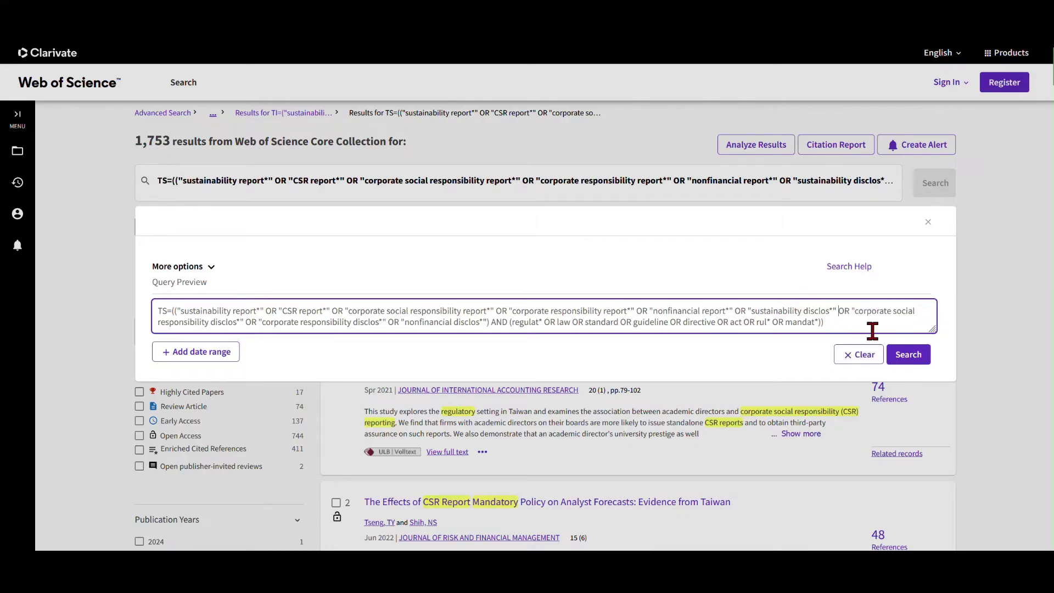
pyautogui.hotkey('ctrl', 'z')
pyautogui.click(851, 312)
pyautogui.moveTo(850, 312); pyautogui.dragTo(643, 311)
pyautogui.press('Delete')
pyautogui.press('Delete')
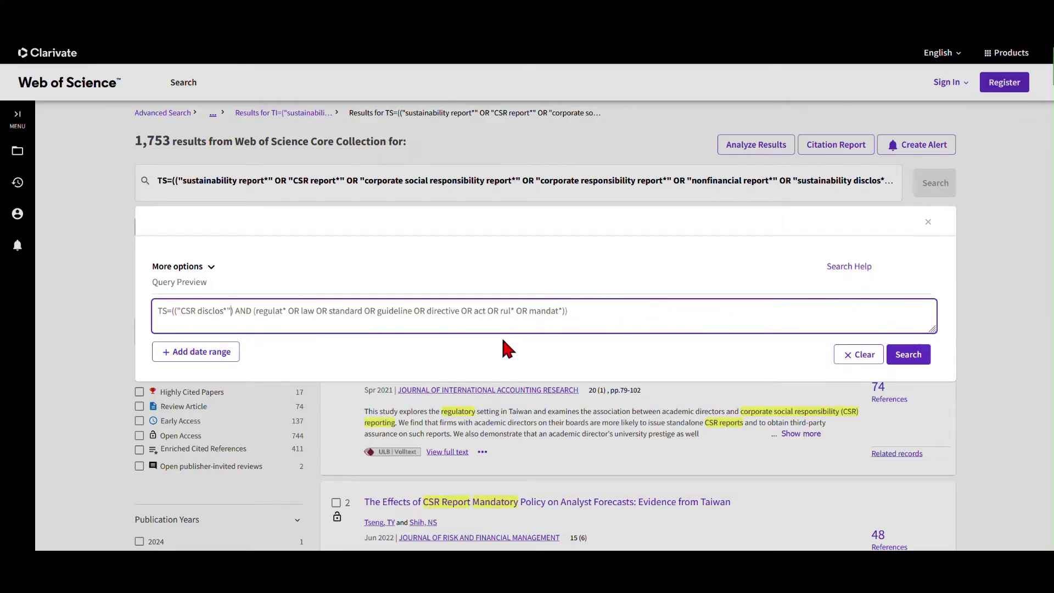
# - Run the "CSR disclos*" search and browse its 348 results
pyautogui.click(923, 356)
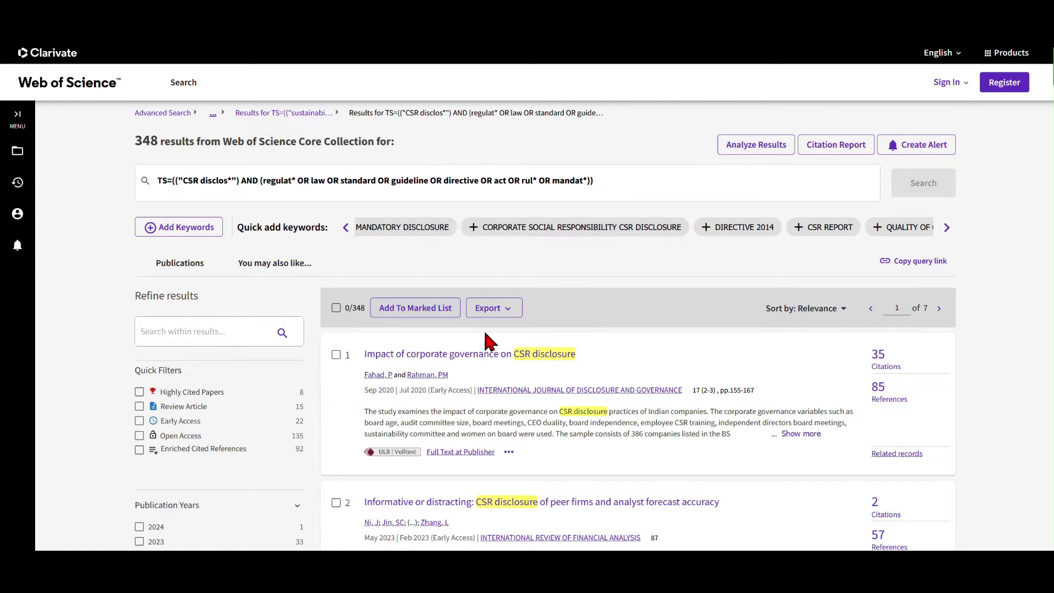
pyautogui.scroll(-10, 489, 471)
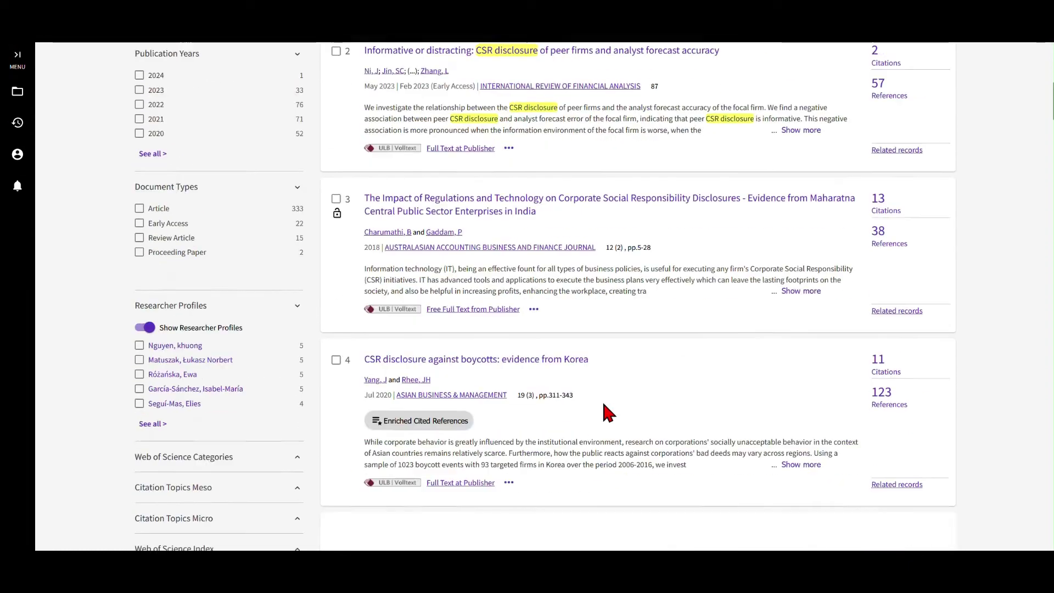
pyautogui.scroll(8, 604, 413)
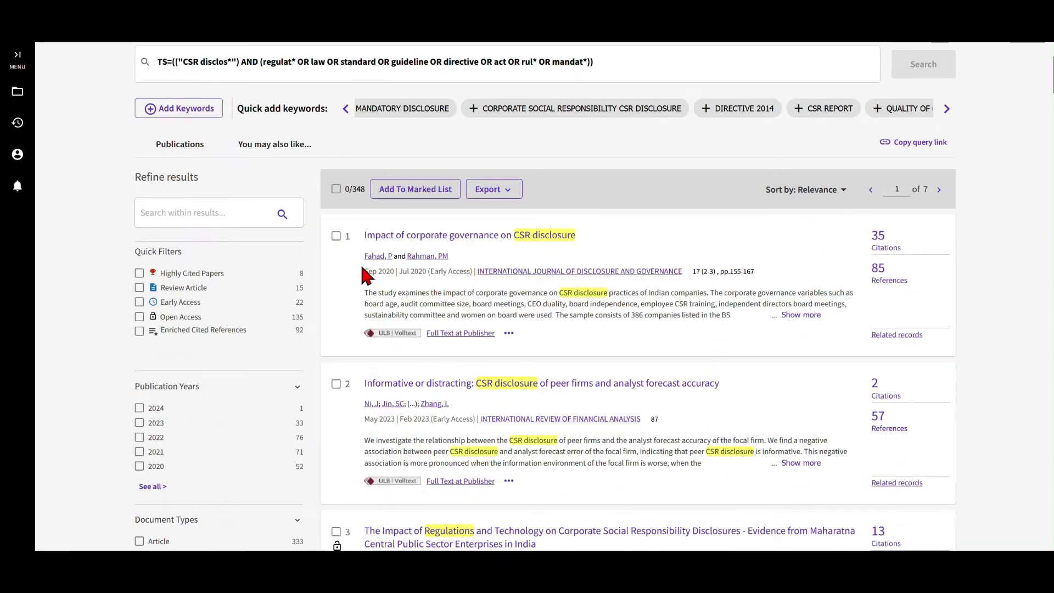
pyautogui.scroll(1, 288, 188)
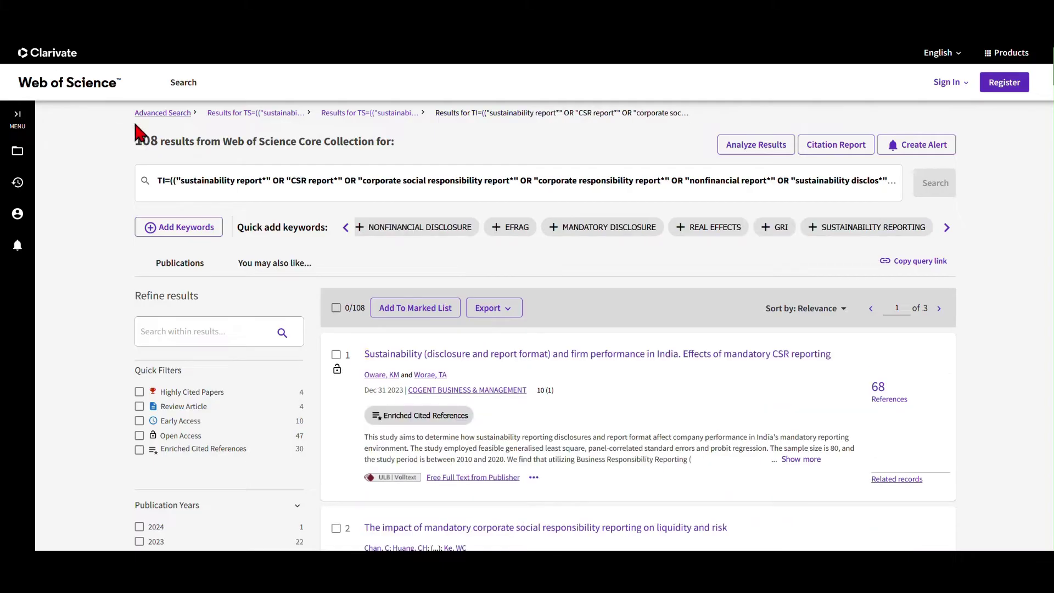
# - Go back, then rerun the full sustainability reporting query, again listing 1,753 results
pyautogui.hotkey('alt', 'Left')
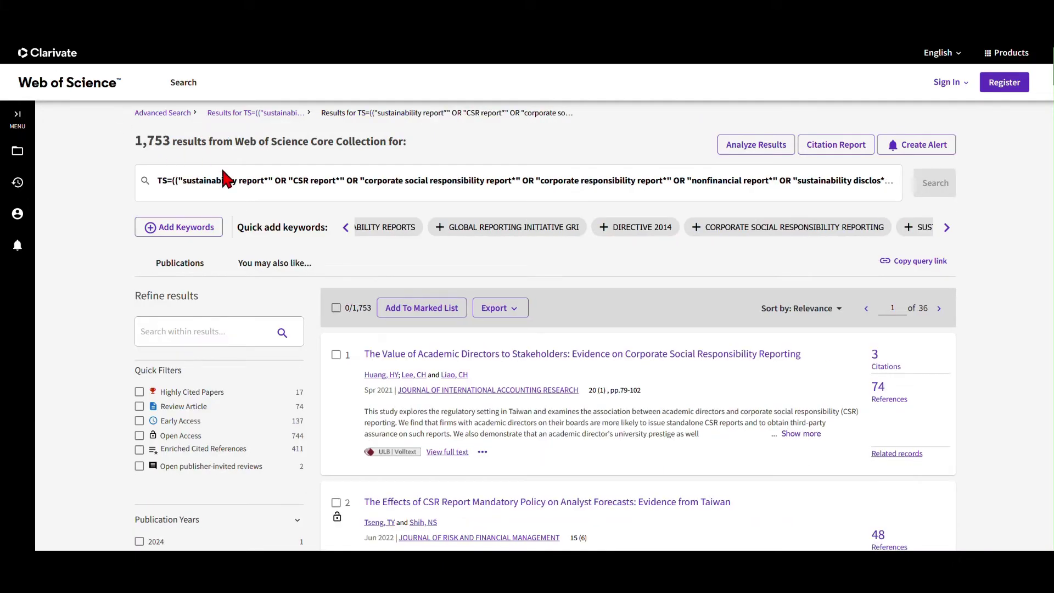
pyautogui.click(442, 180)
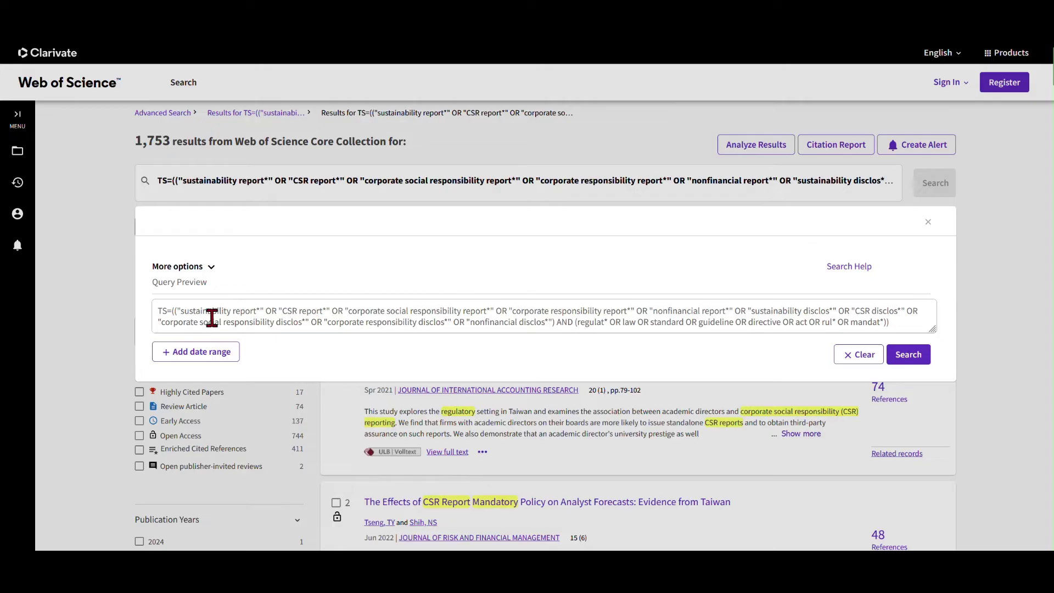
pyautogui.click(905, 360)
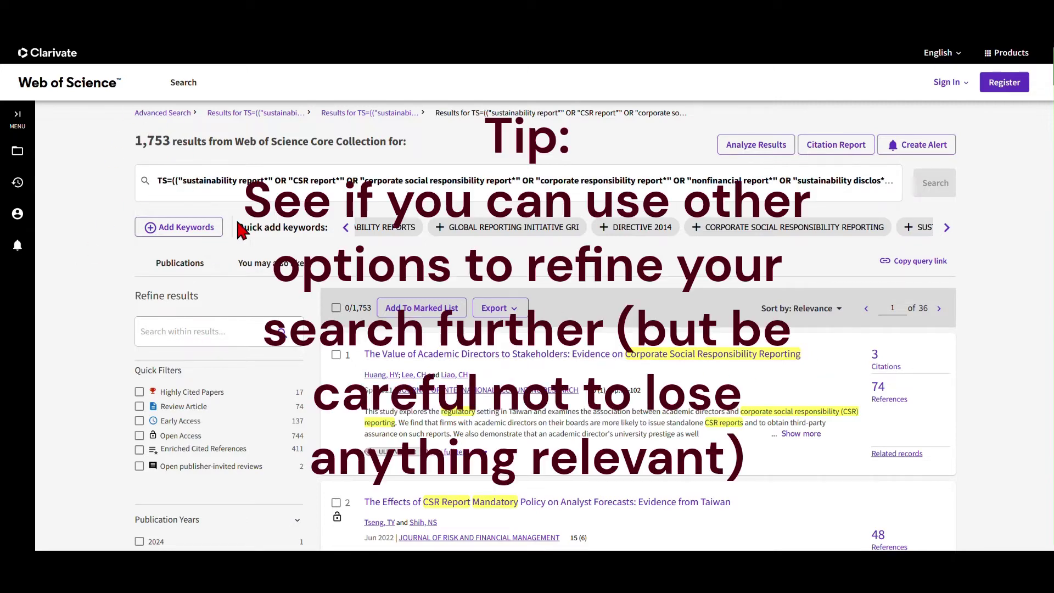
pyautogui.scroll(-2, 297, 266)
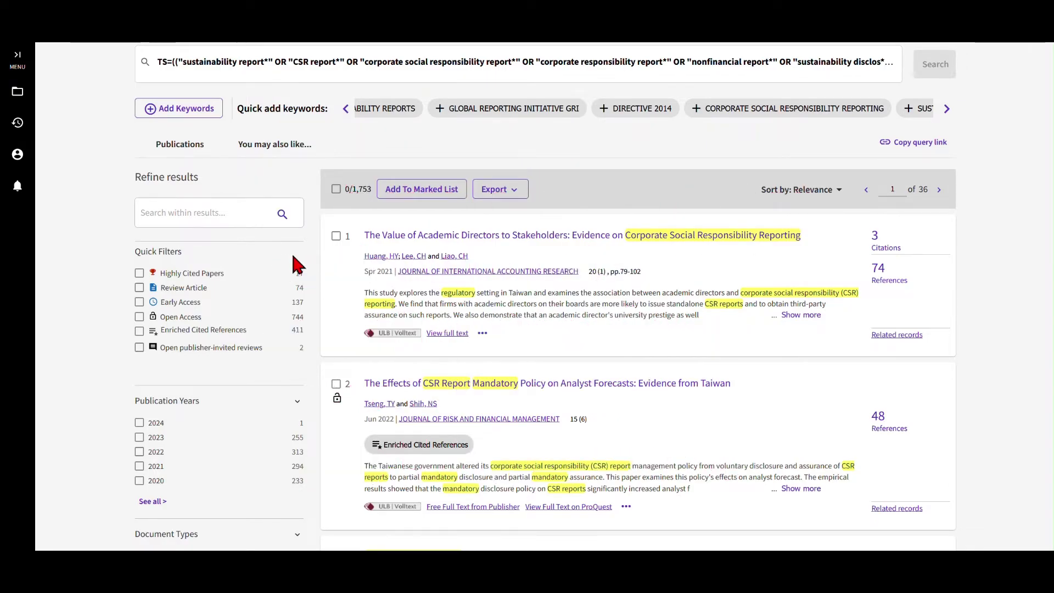
# - Refine the results to Document Types: Article, leaving 1,671 results
pyautogui.scroll(-1, 297, 265)
pyautogui.scroll(-2, 296, 265)
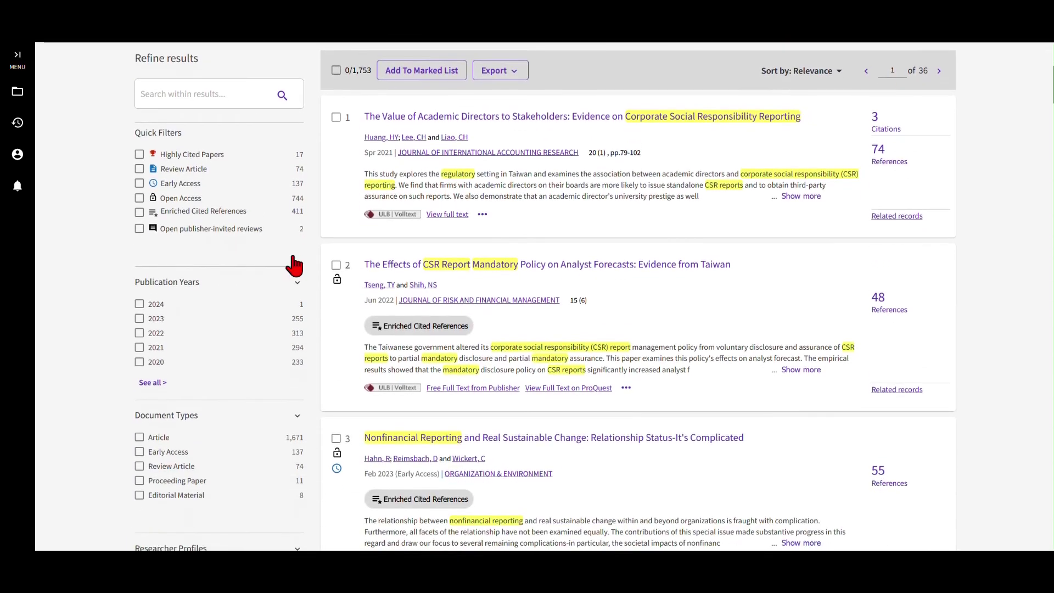
pyautogui.scroll(-1, 296, 263)
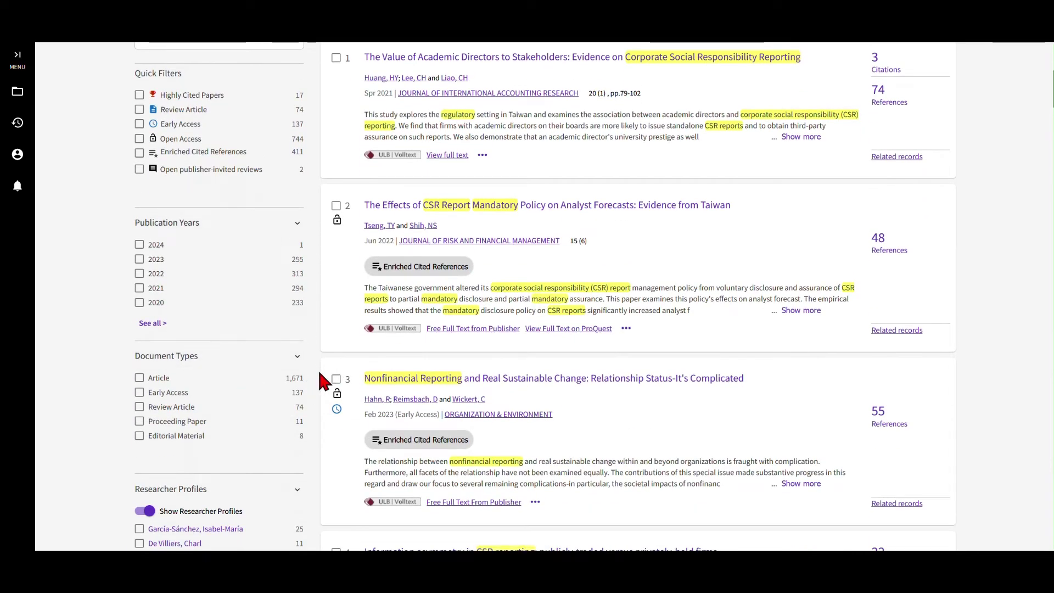
pyautogui.click(140, 378)
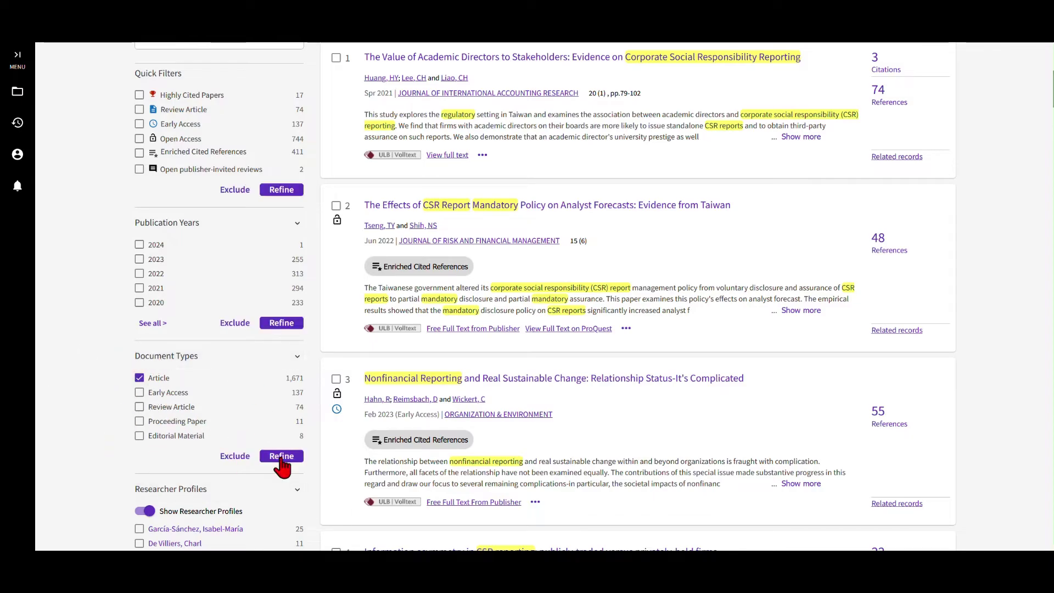
pyautogui.click(281, 459)
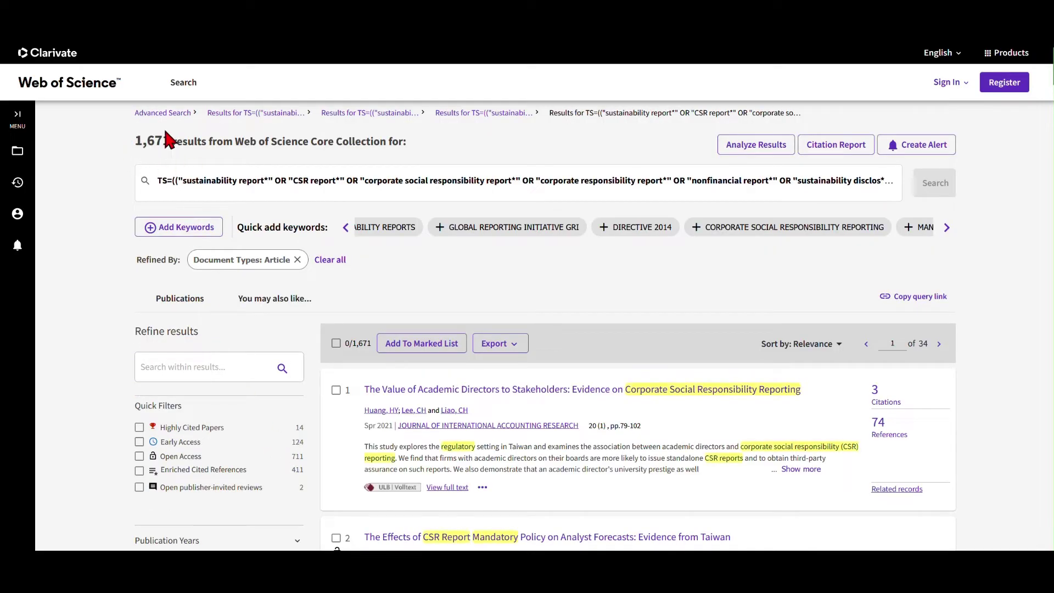
pyautogui.click(146, 152)
# - Refine the Article results to English-language records, narrowing them to 1,624
pyautogui.scroll(-5, 245, 384)
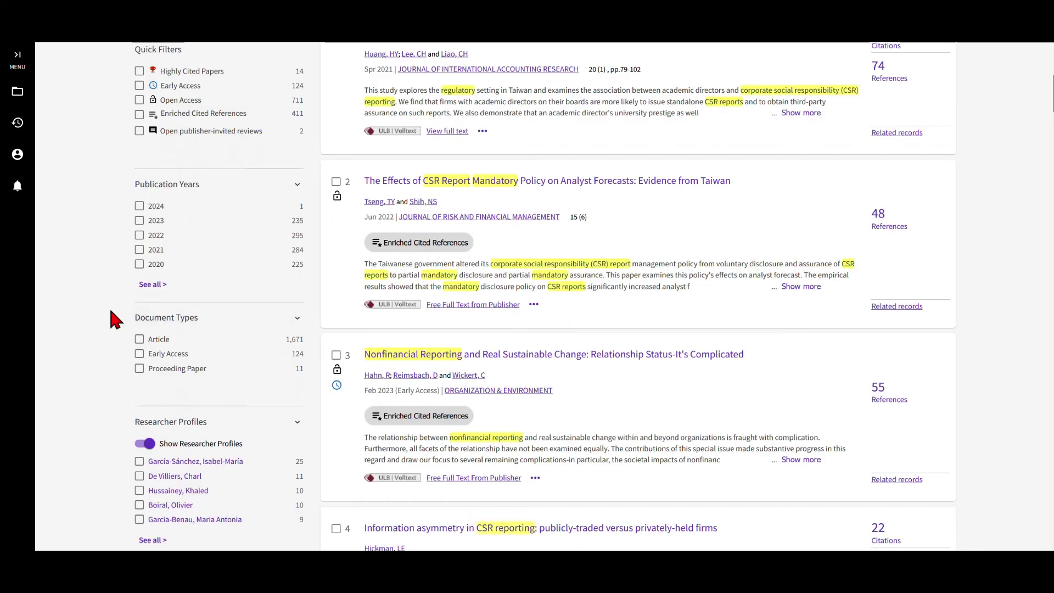
pyautogui.scroll(-3, 173, 380)
pyautogui.scroll(-4, 173, 380)
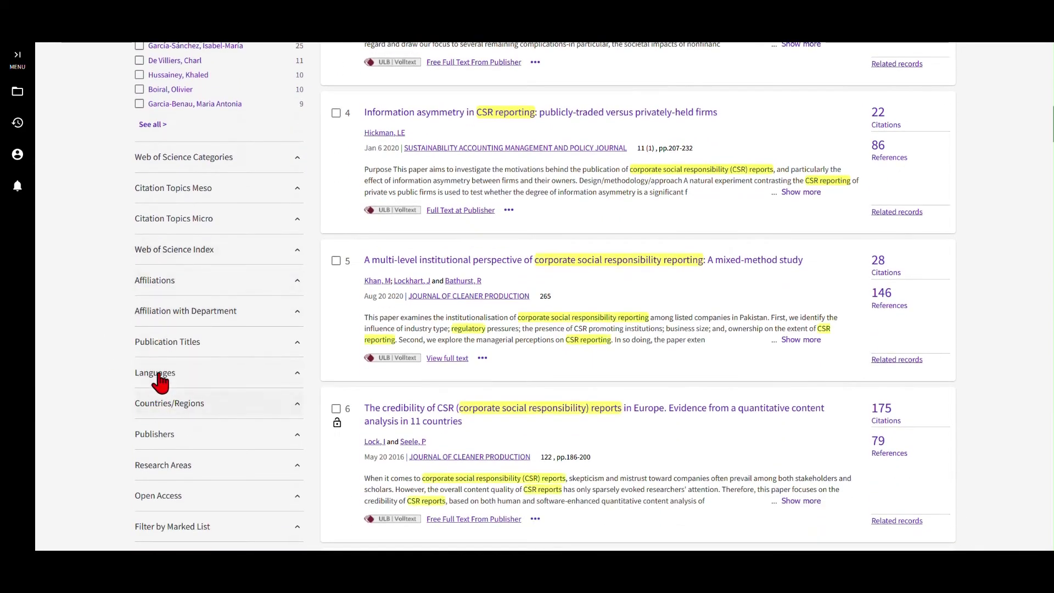
pyautogui.click(149, 373)
pyautogui.scroll(-2, 293, 401)
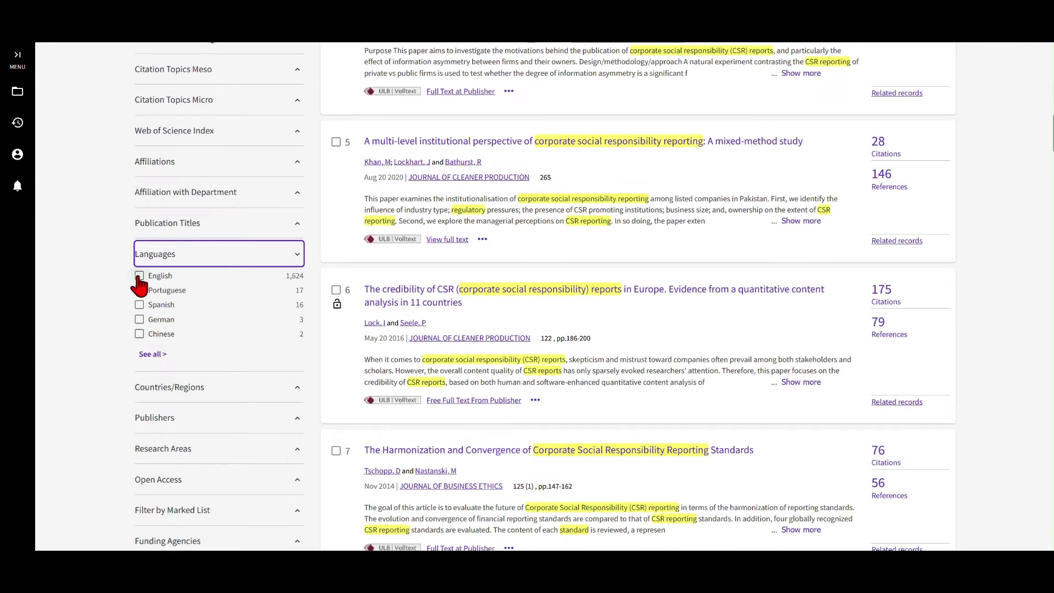
pyautogui.click(139, 276)
pyautogui.click(280, 356)
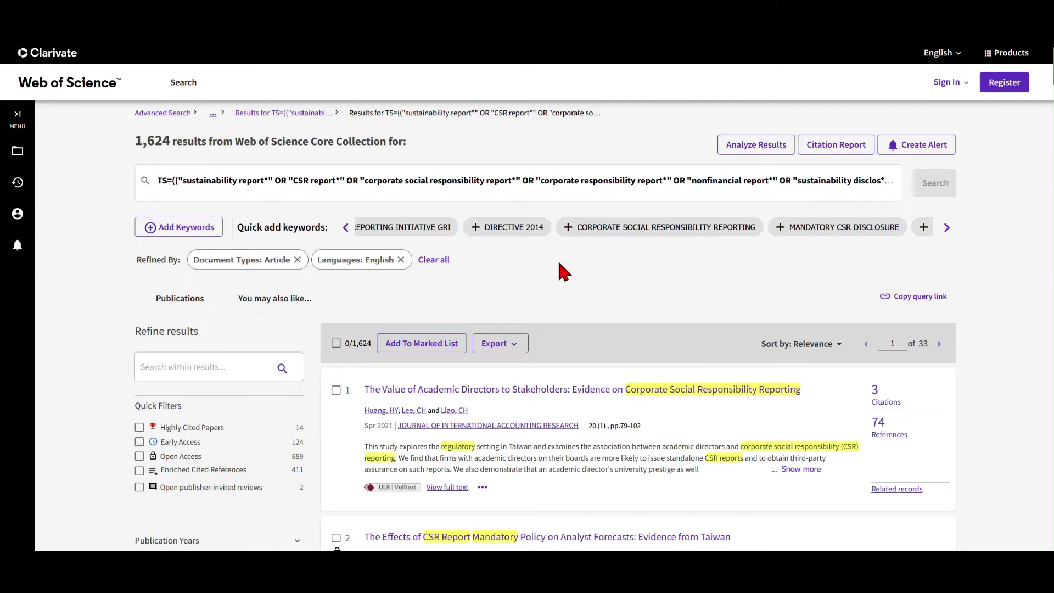
pyautogui.scroll(-1, 560, 267)
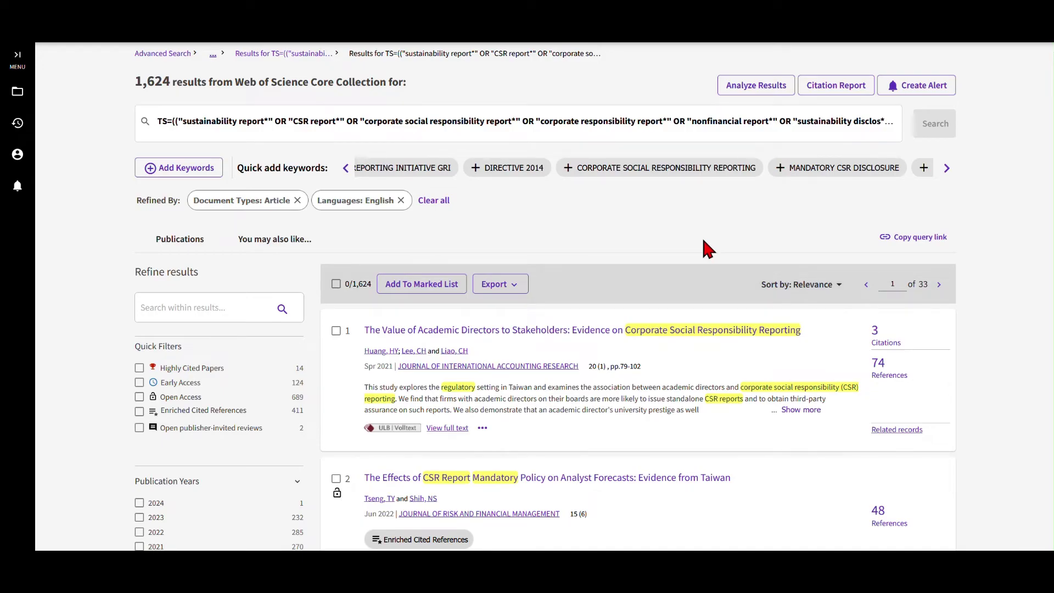
pyautogui.doubleClick(135, 84)
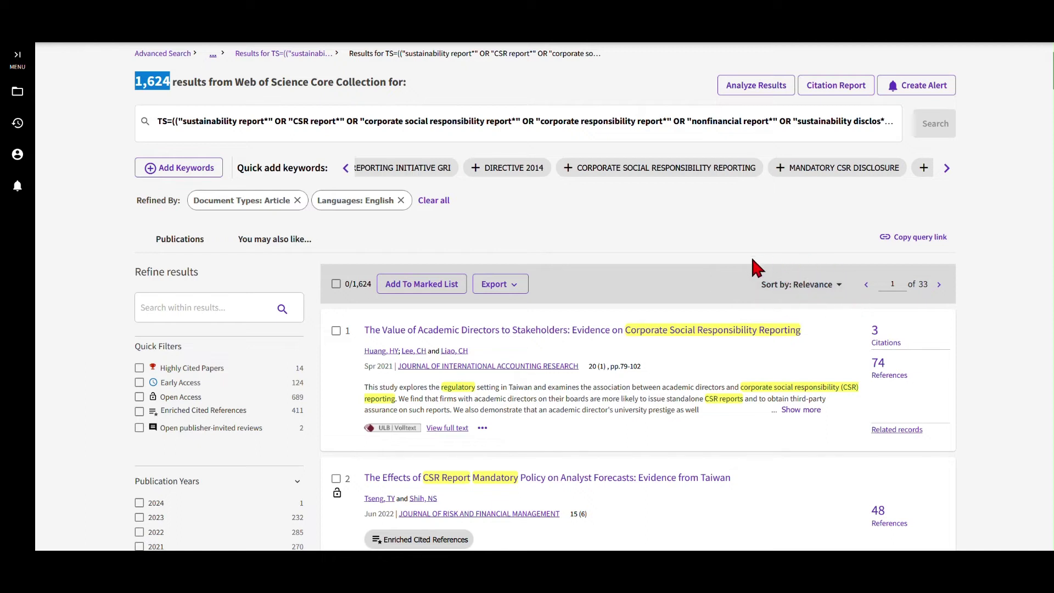
# - Sort the 1,624 results by date, newest first
pyautogui.click(809, 290)
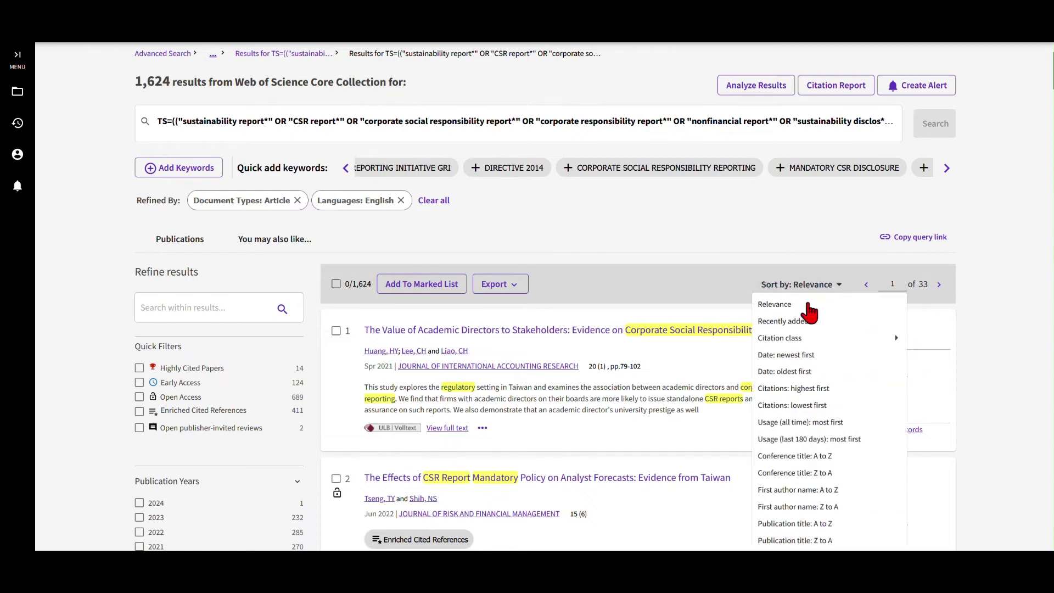
pyautogui.click(778, 360)
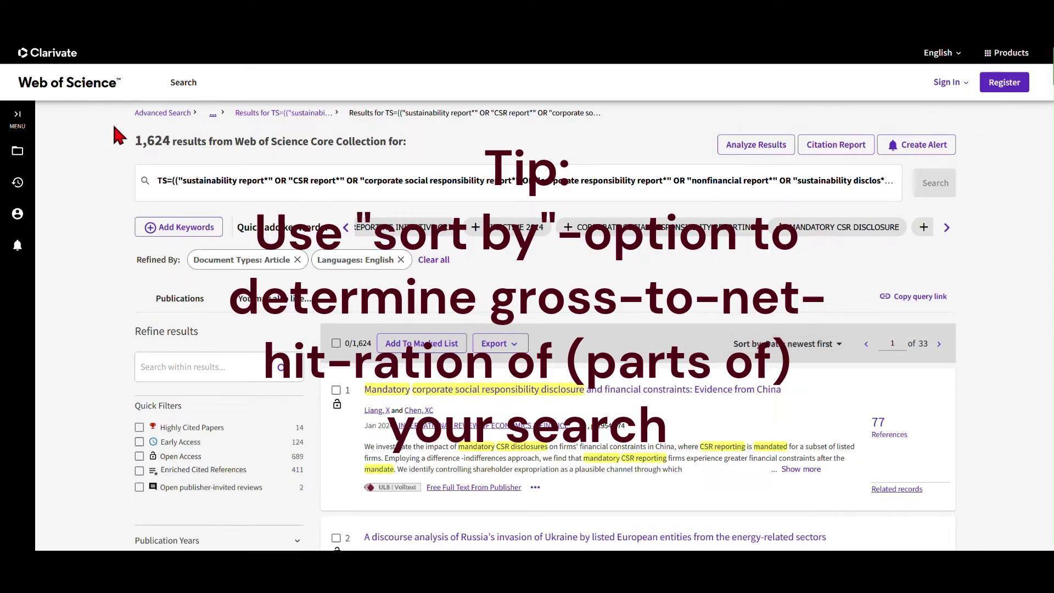
pyautogui.scroll(-2, 481, 371)
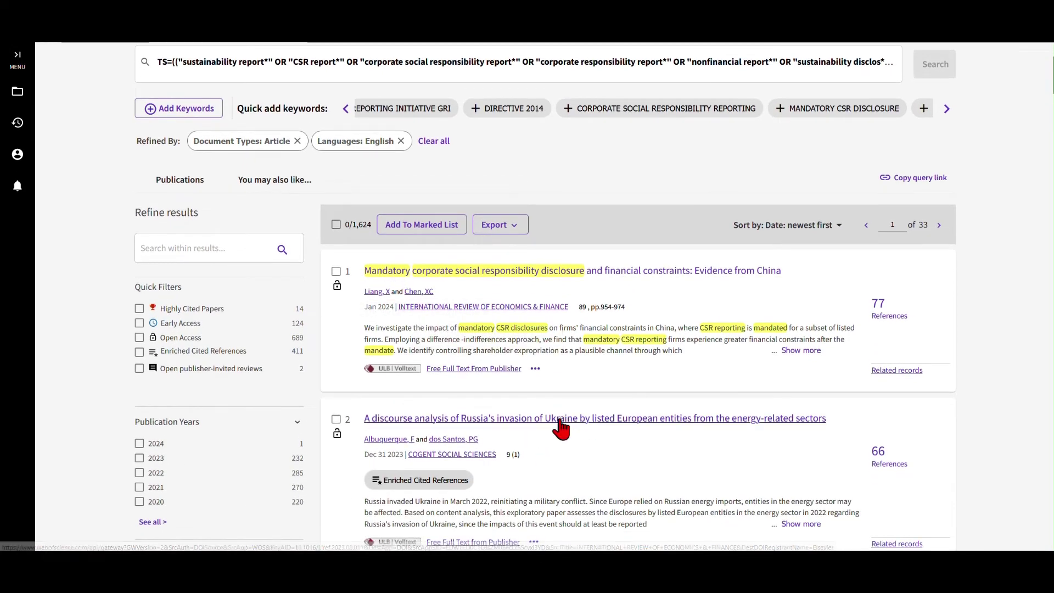
pyautogui.scroll(1, 549, 396)
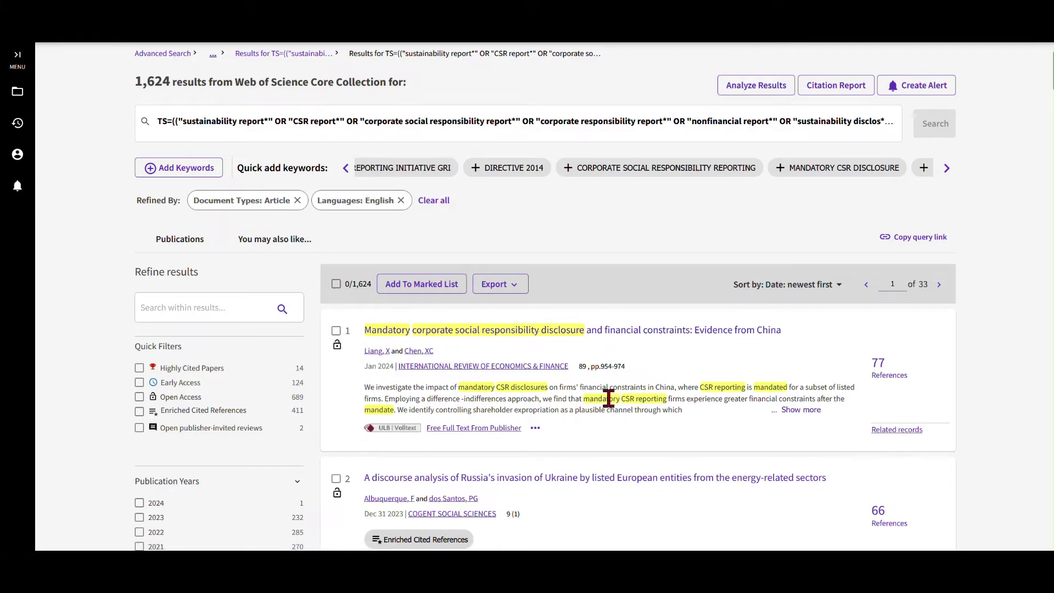
# - Expand the full abstract of the top January 2024 article and read it
pyautogui.click(799, 411)
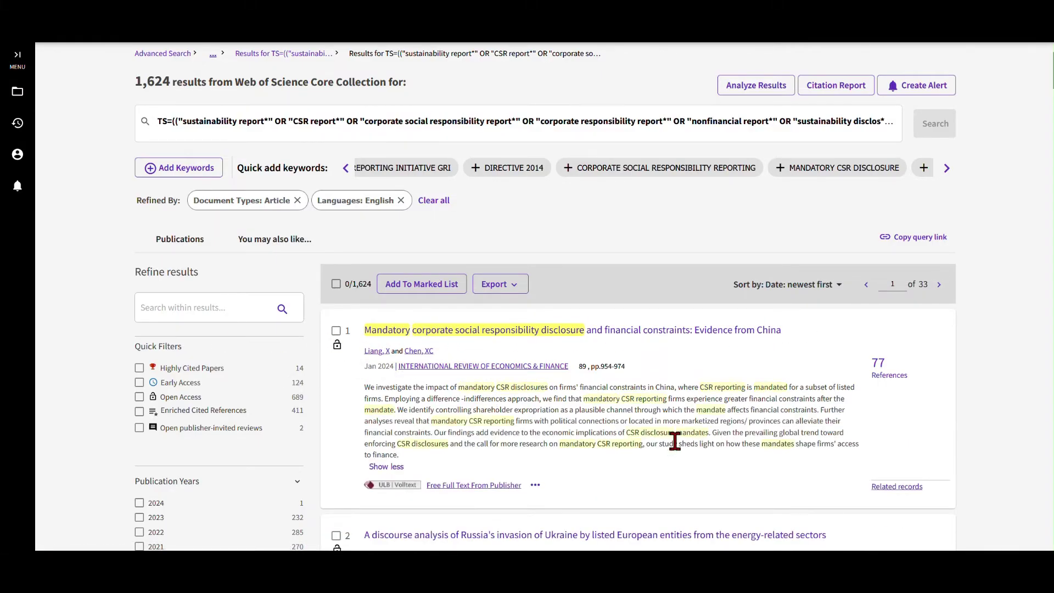
pyautogui.scroll(-4, 499, 394)
pyautogui.scroll(-15, 498, 394)
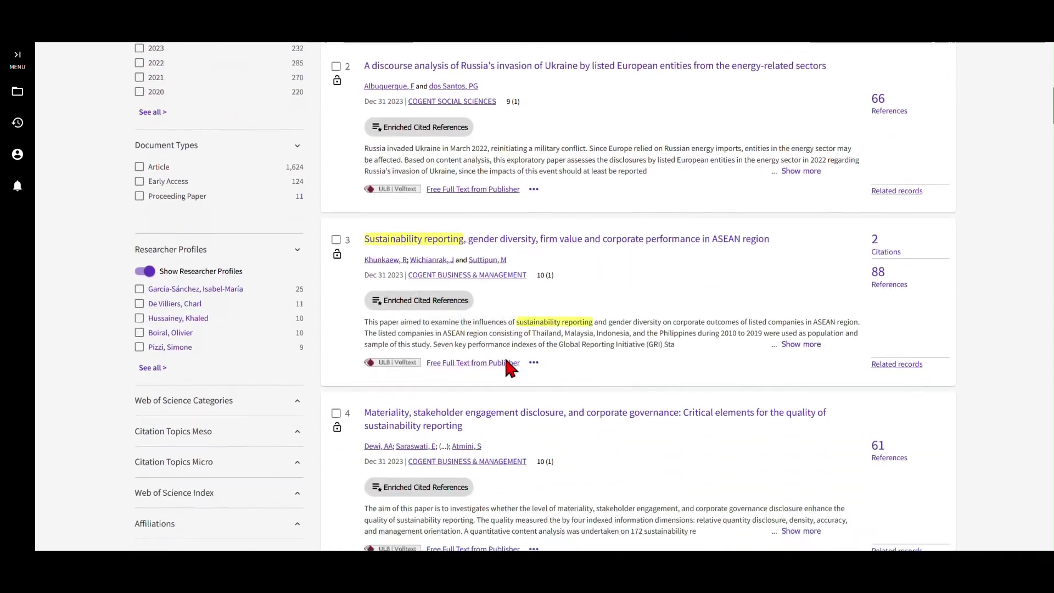
pyautogui.scroll(20, 513, 402)
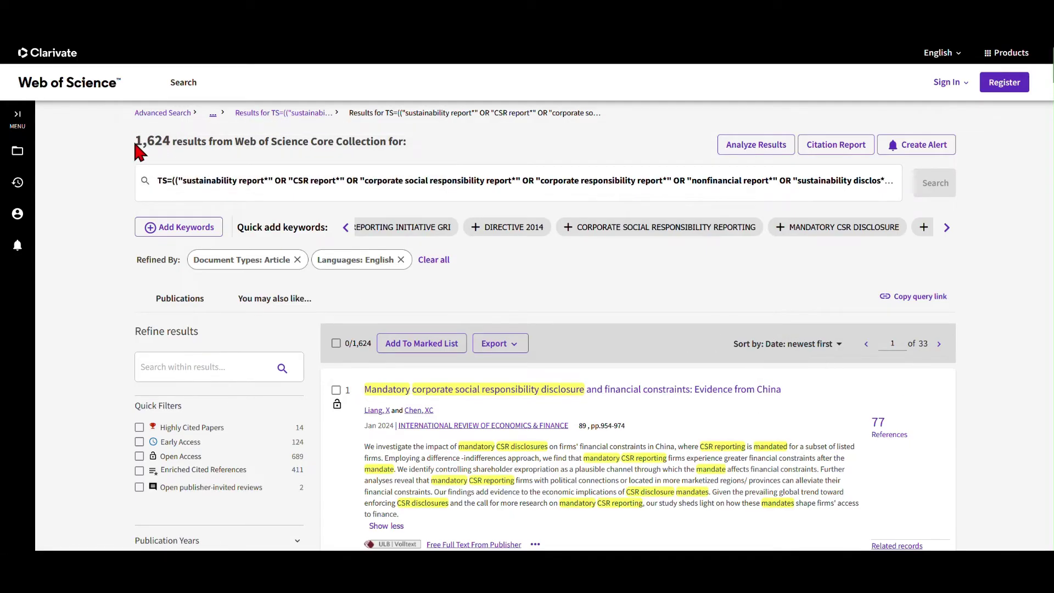
pyautogui.moveTo(135, 141); pyautogui.dragTo(171, 142)
pyautogui.click(204, 181)
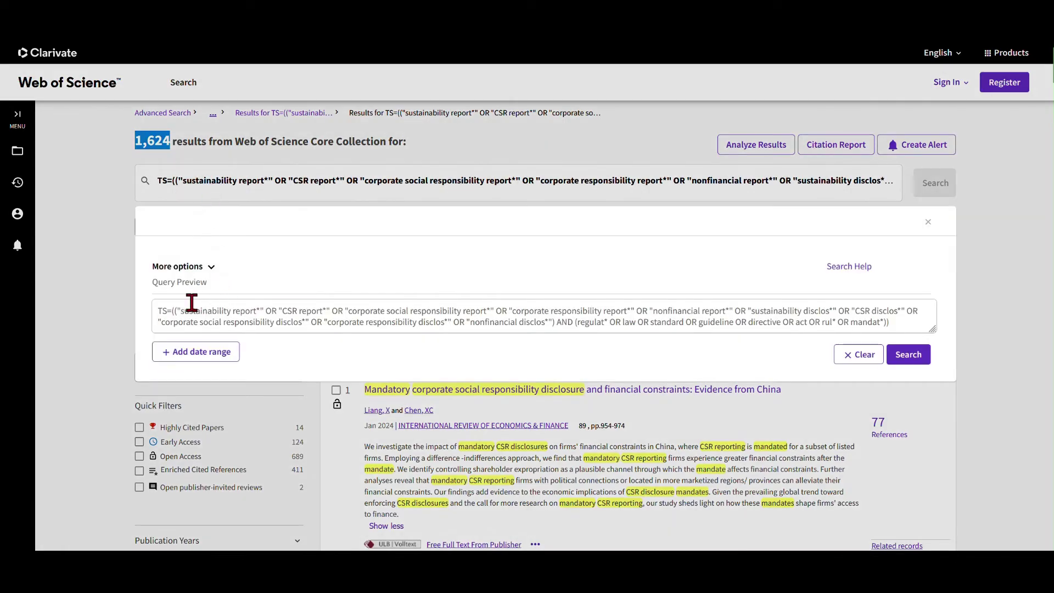
pyautogui.moveTo(177, 310); pyautogui.dragTo(331, 312)
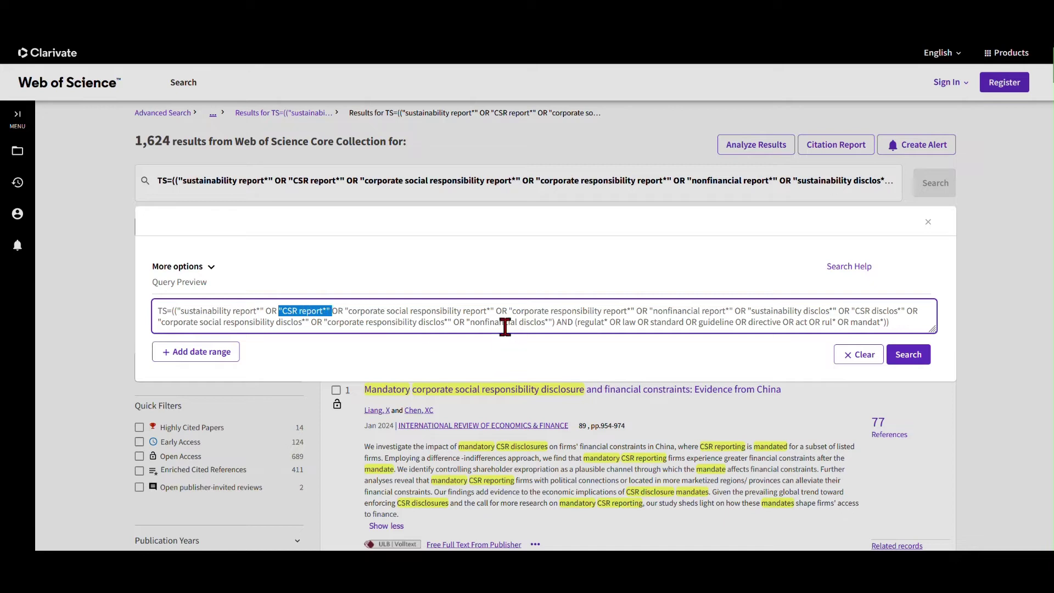
pyautogui.moveTo(576, 323); pyautogui.dragTo(887, 324)
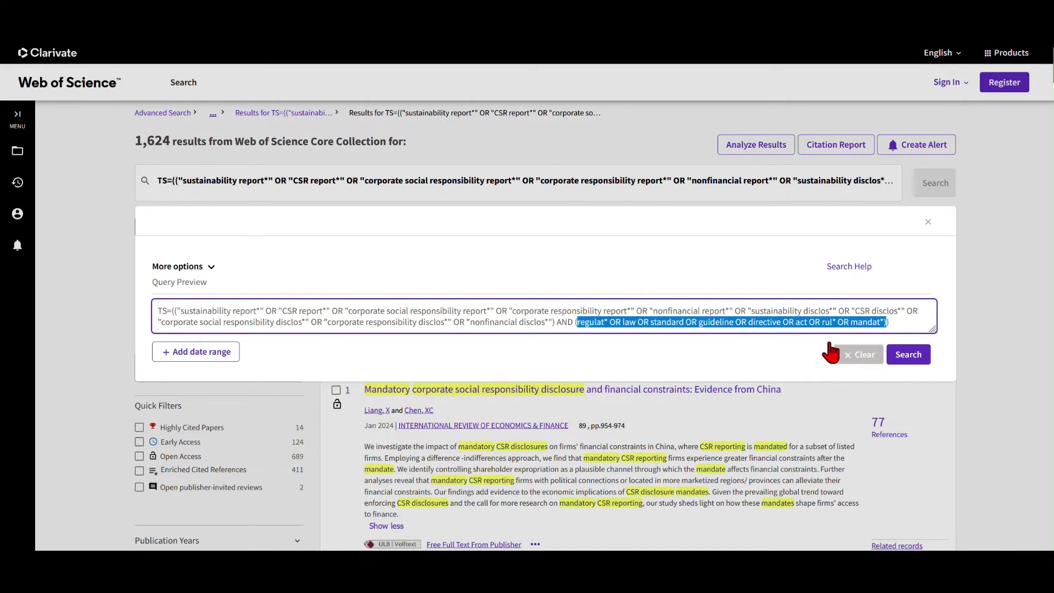
pyautogui.click(822, 323)
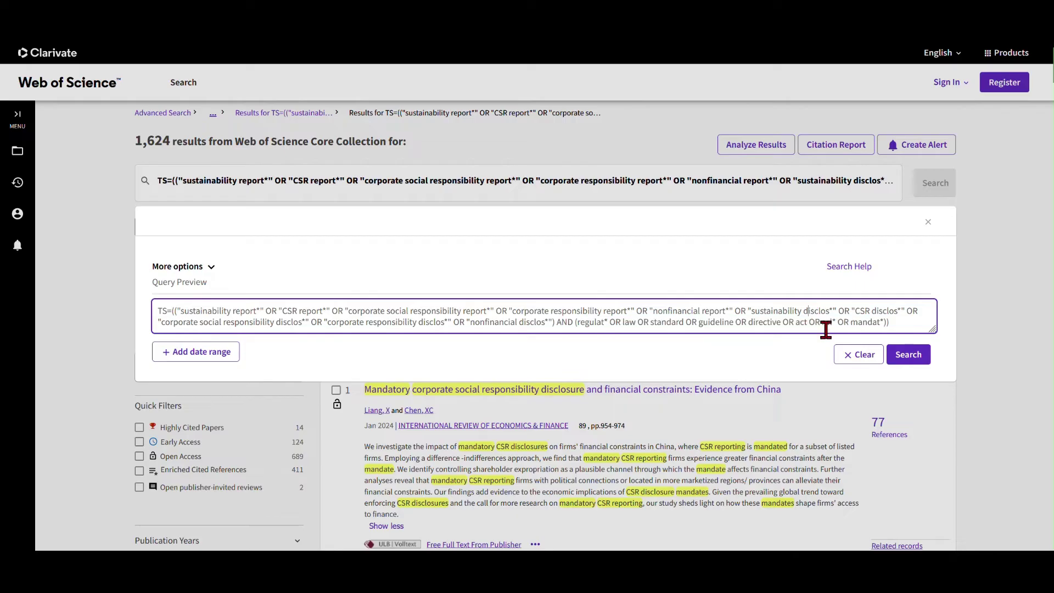
pyautogui.click(927, 224)
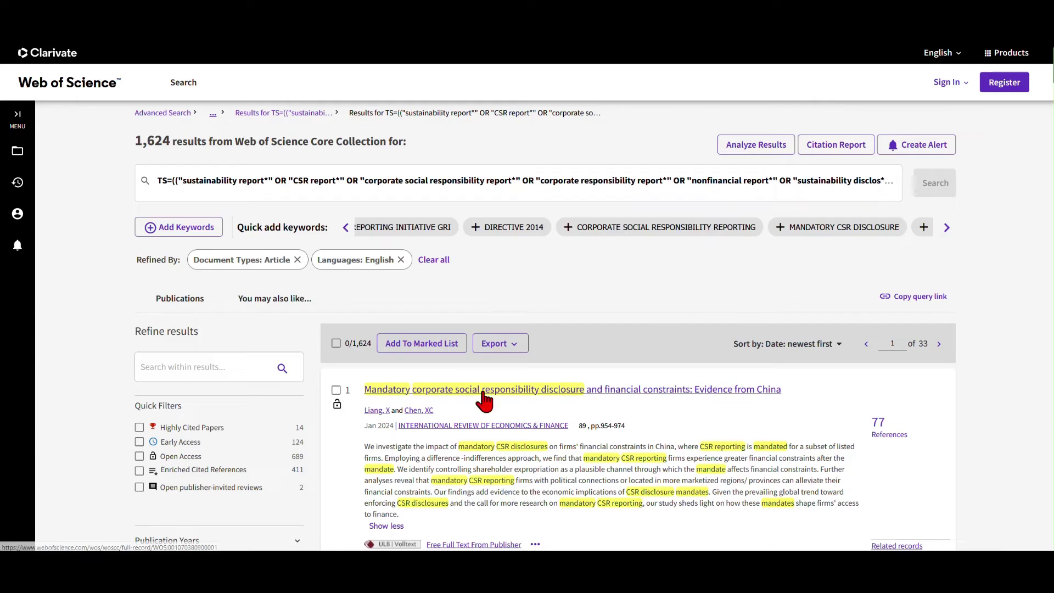
pyautogui.scroll(-1, 399, 378)
pyautogui.scroll(1, 400, 378)
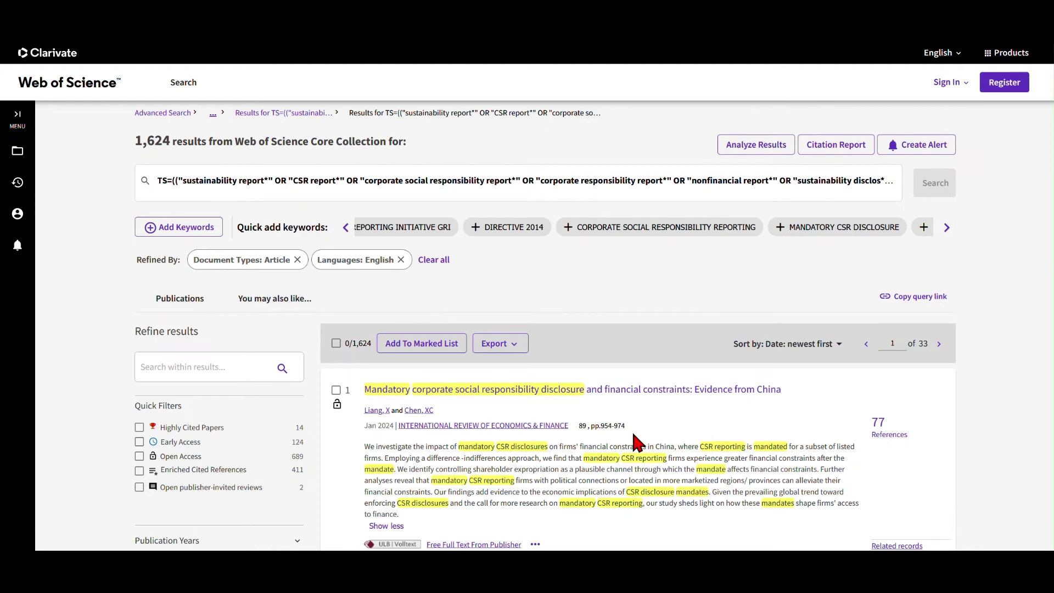
# - Check the export formats without exporting, then return to the Advanced Search Query Builder
pyautogui.click(500, 347)
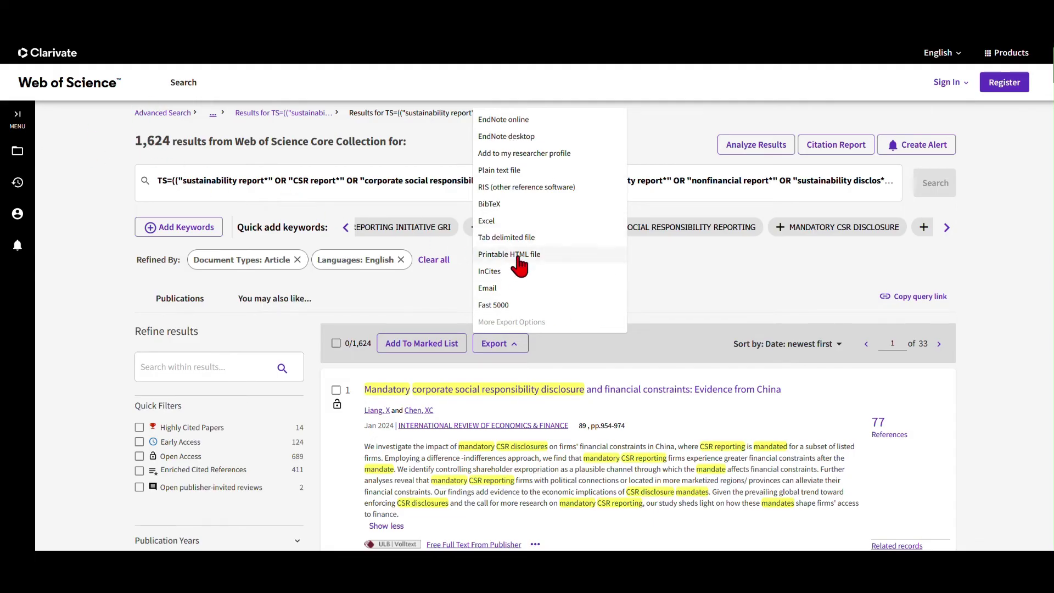
pyautogui.click(668, 283)
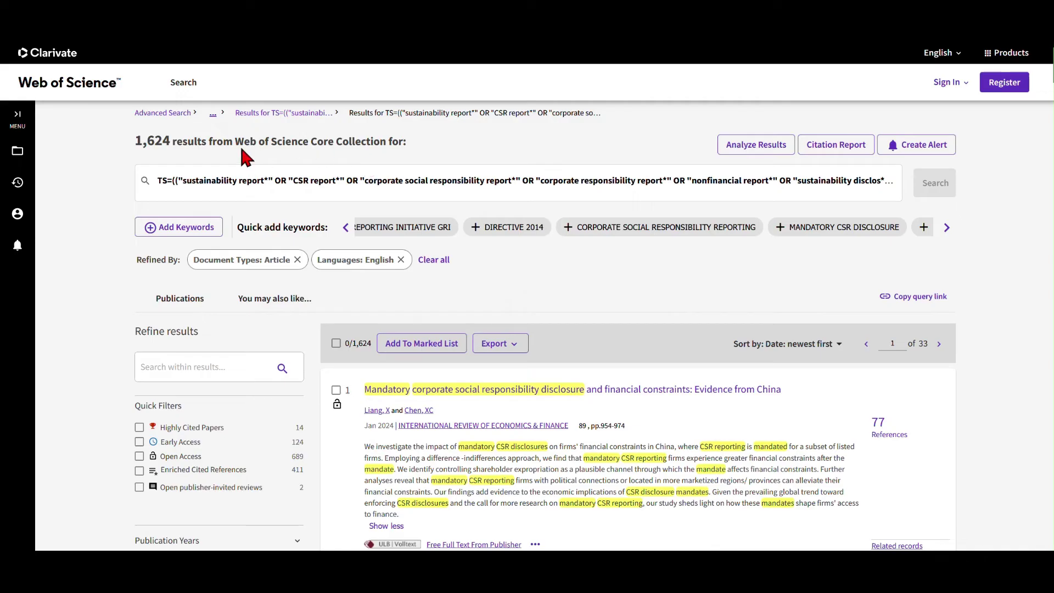
pyautogui.click(164, 113)
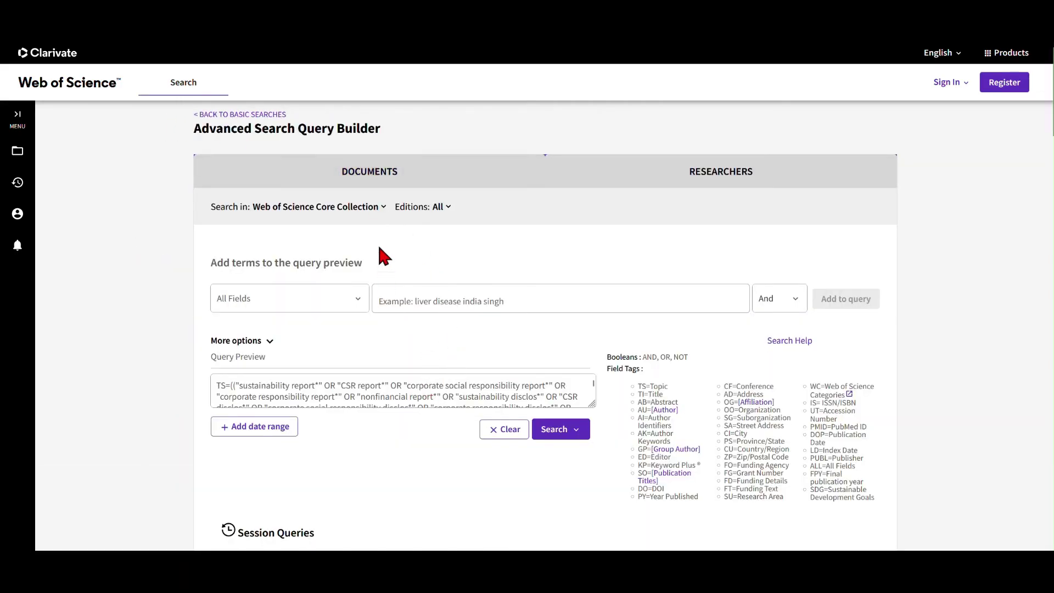
# - Rerun the topic query with all Core Collection editions selected, giving 1,753 results
pyautogui.click(441, 203)
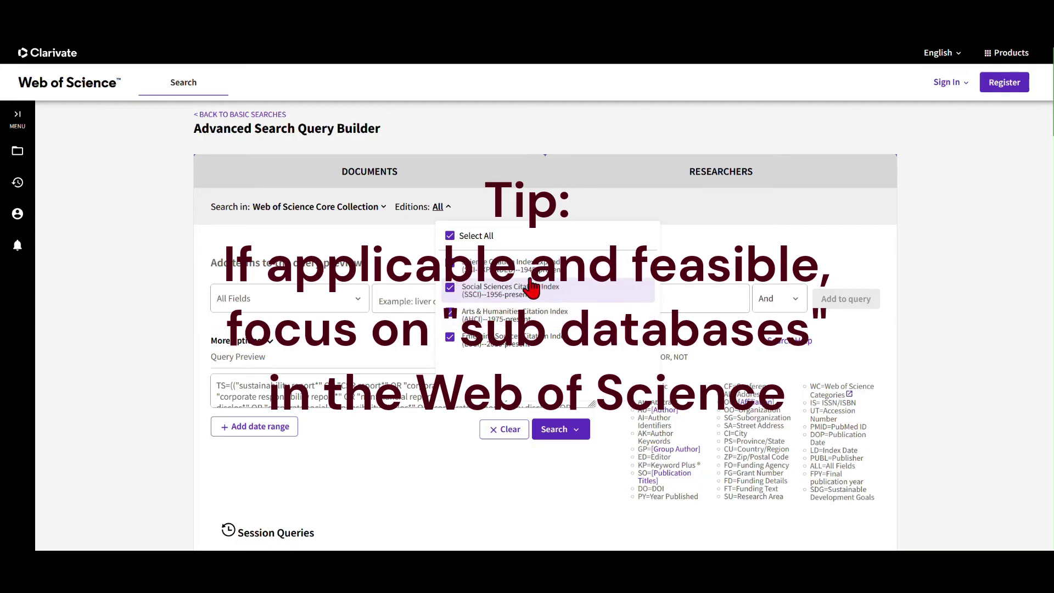
pyautogui.click(450, 266)
pyautogui.click(450, 311)
pyautogui.click(450, 336)
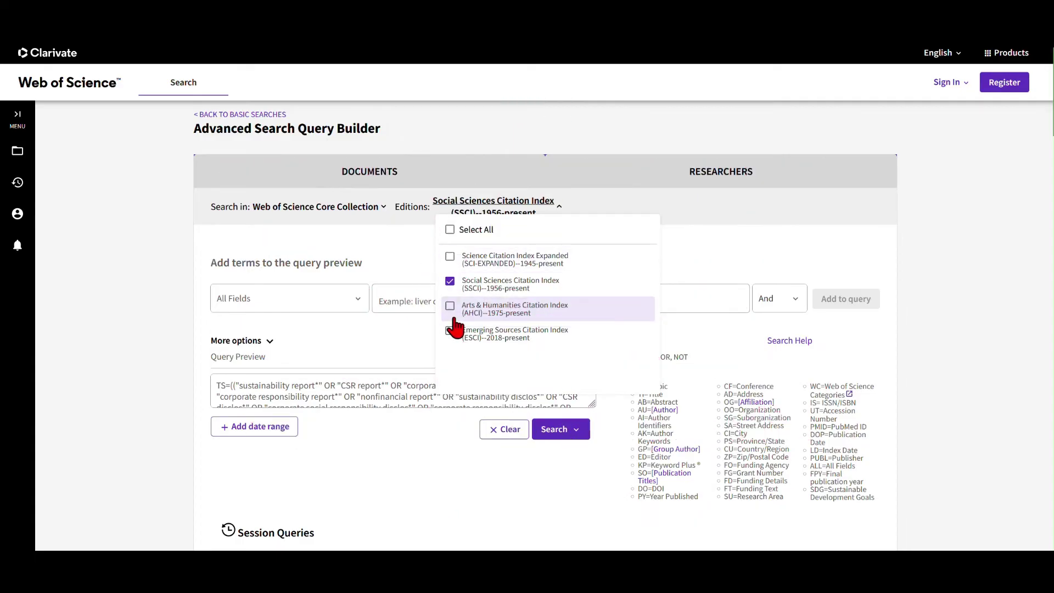
pyautogui.click(449, 257)
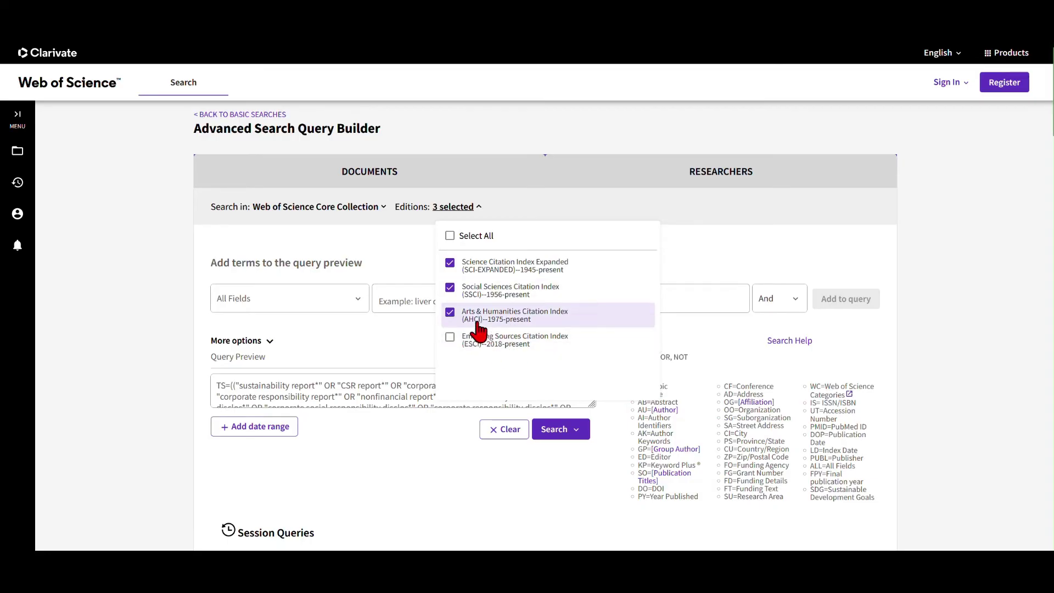
pyautogui.click(450, 337)
pyautogui.click(565, 431)
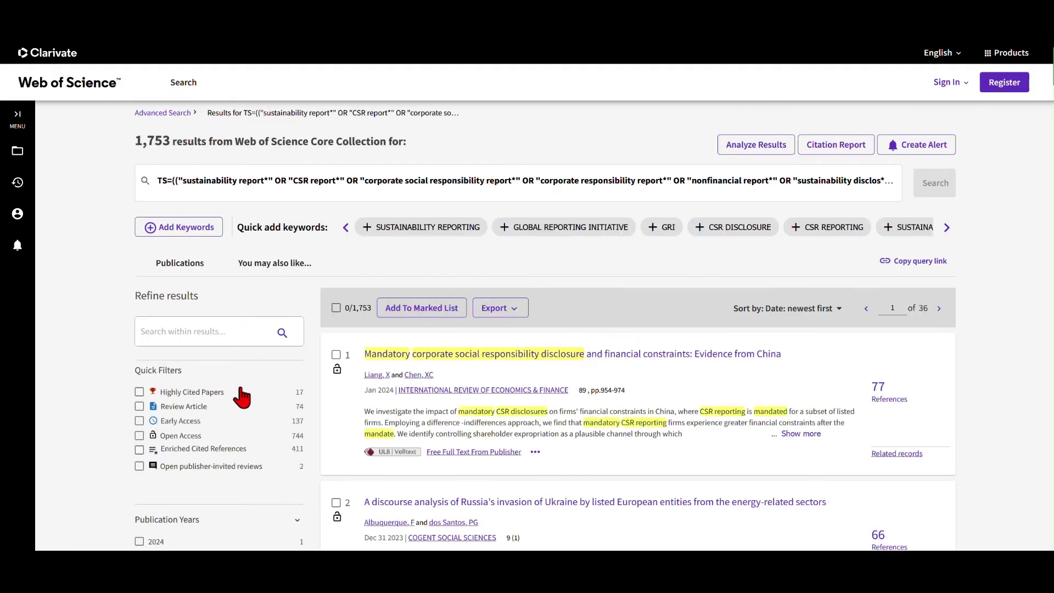
# - Refine the 1,753 results to the Article document type and English language
pyautogui.scroll(-2, 244, 380)
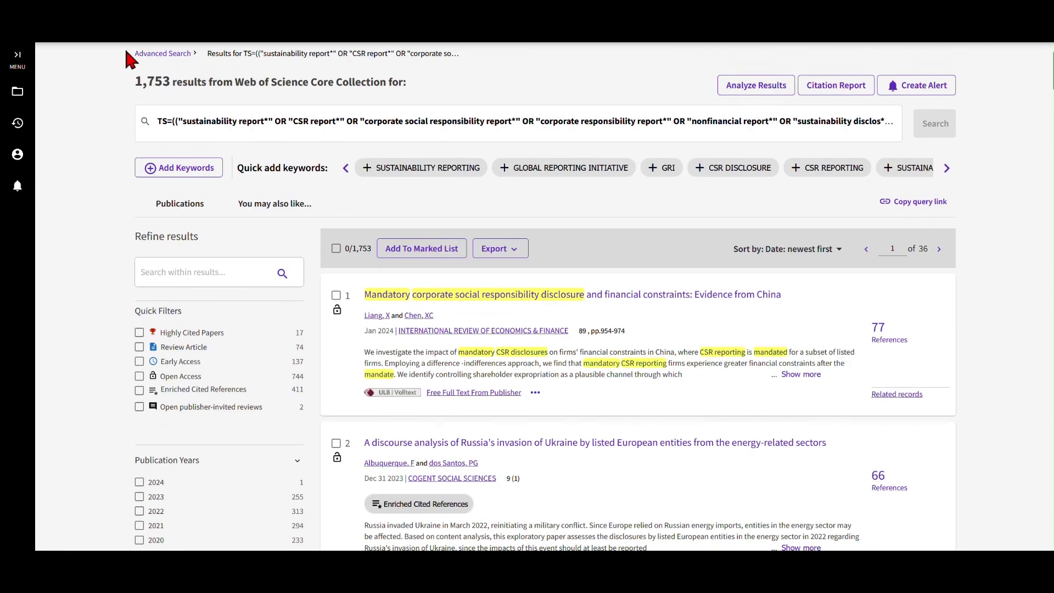
pyautogui.moveTo(174, 81); pyautogui.dragTo(135, 82)
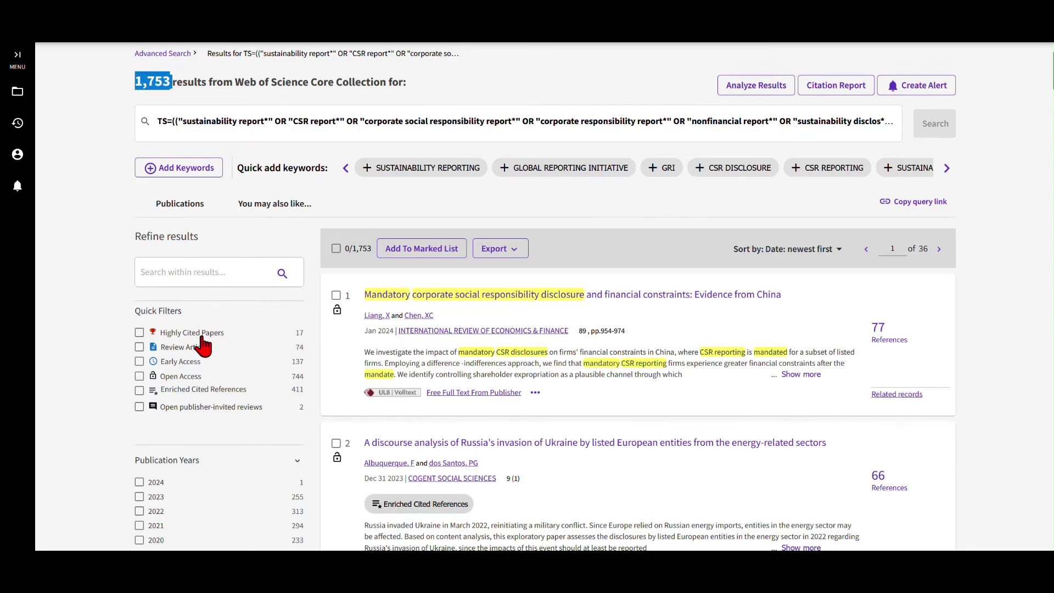
pyautogui.scroll(-5, 240, 378)
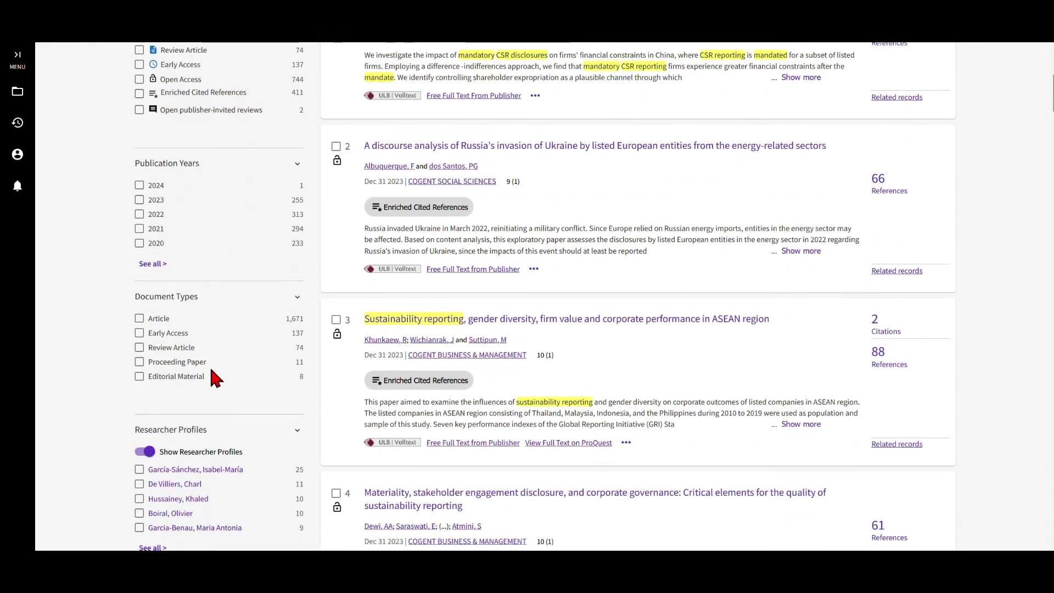
pyautogui.click(140, 319)
pyautogui.scroll(-1, 210, 378)
pyautogui.scroll(-5, 209, 377)
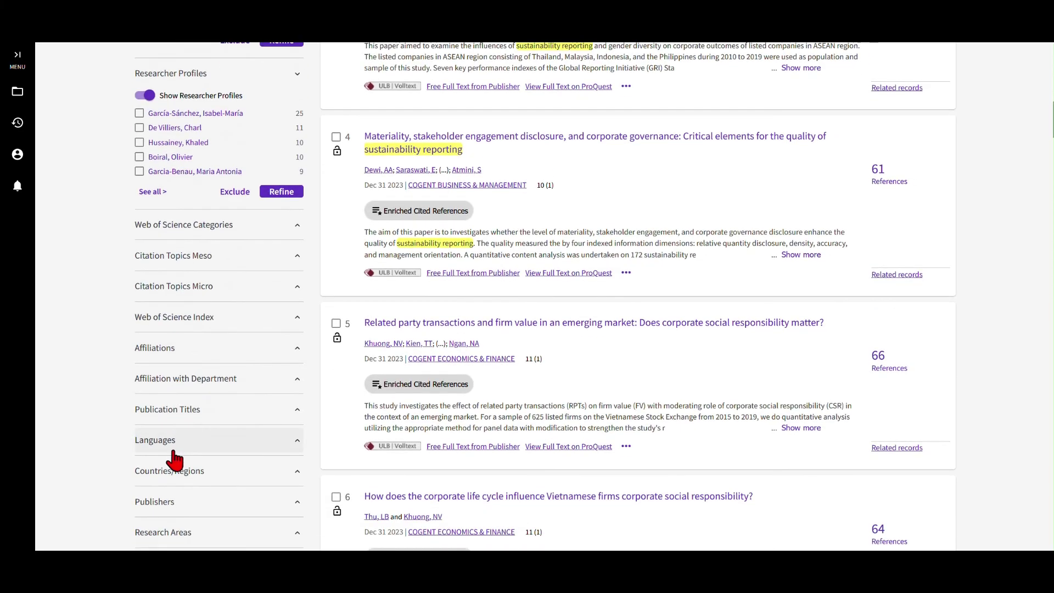
pyautogui.click(162, 441)
pyautogui.scroll(-2, 154, 434)
pyautogui.click(140, 343)
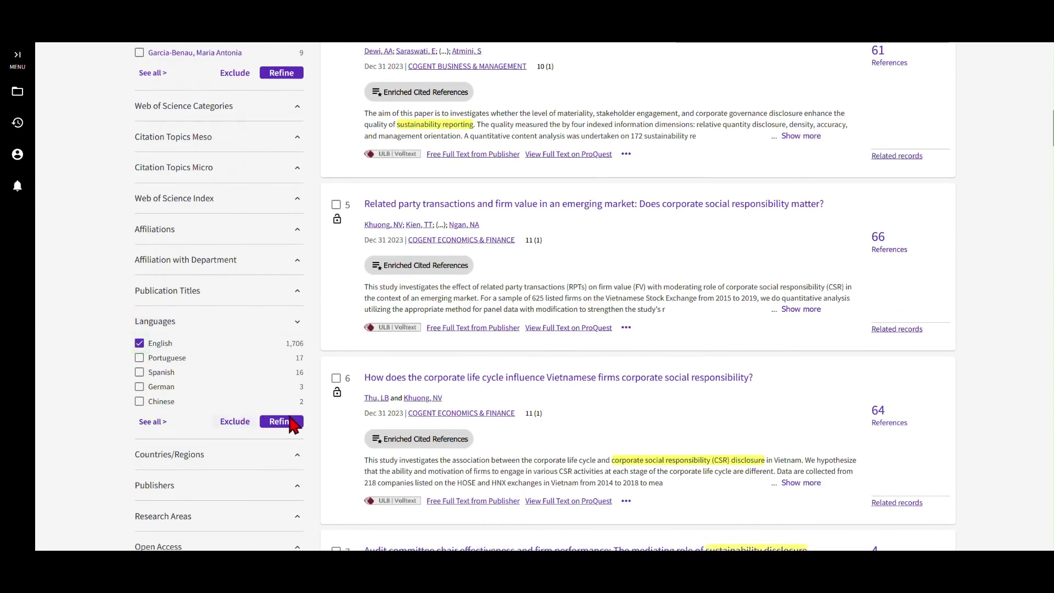
pyautogui.click(282, 421)
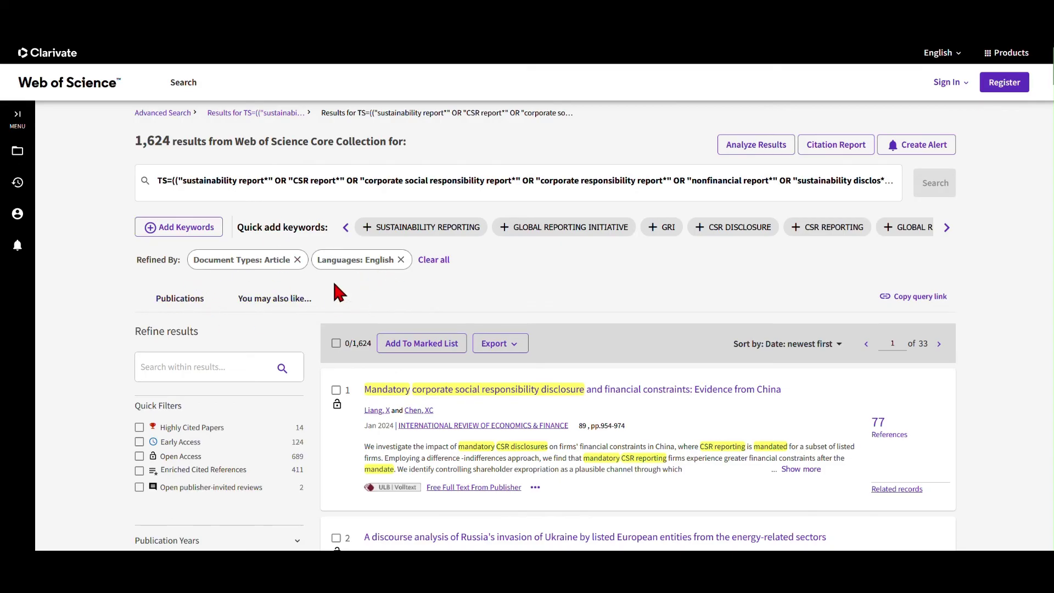
# - Show every publisher for the 1,624 results, led by Emerald Group Publishing (425)
pyautogui.scroll(-10, 335, 297)
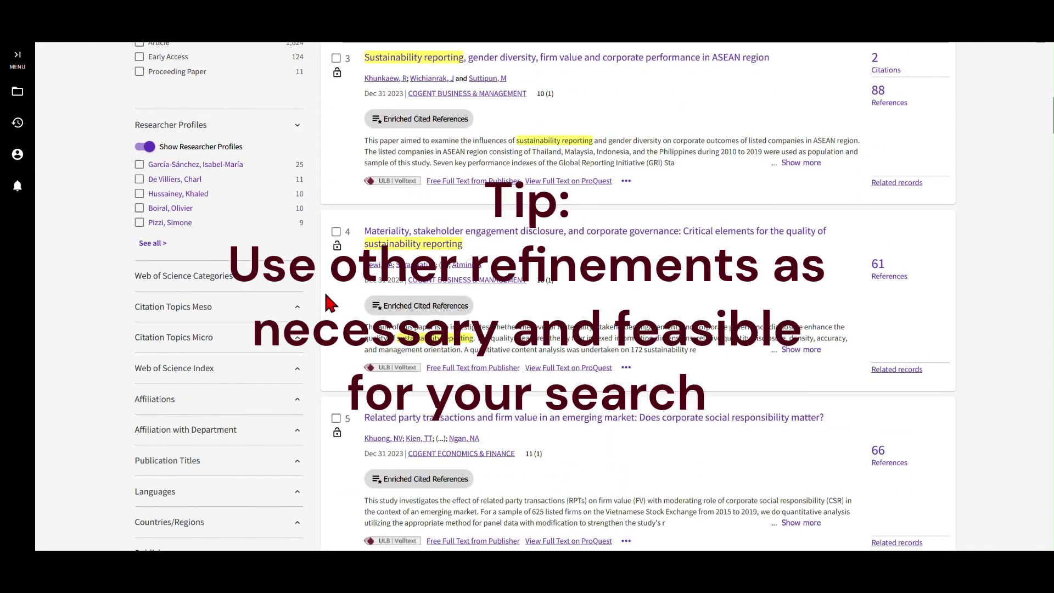
pyautogui.scroll(-2, 240, 332)
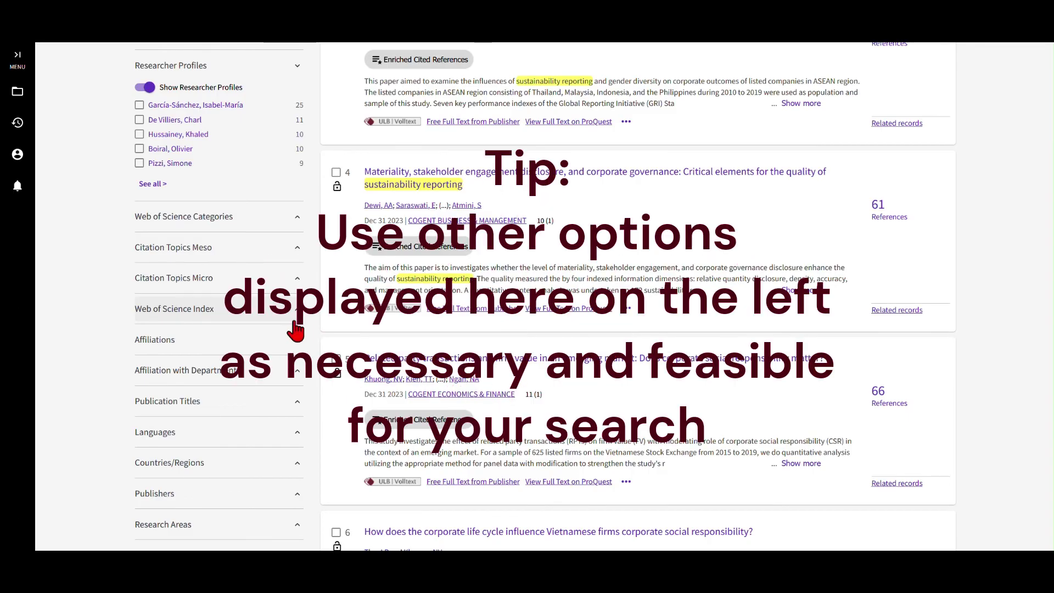
pyautogui.scroll(-1, 220, 351)
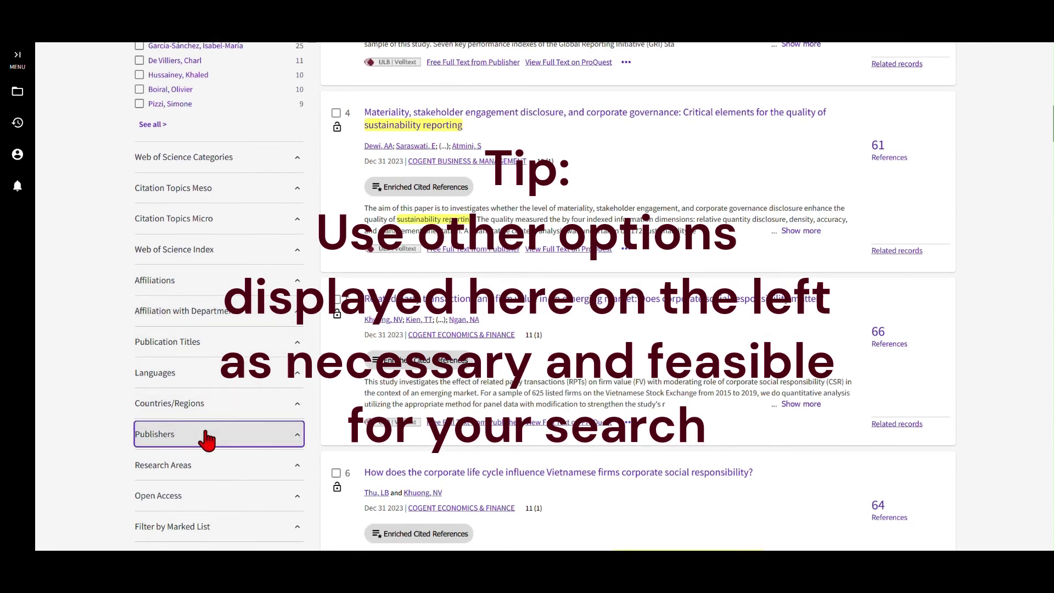
pyautogui.click(207, 437)
pyautogui.scroll(-1, 187, 429)
pyautogui.click(151, 415)
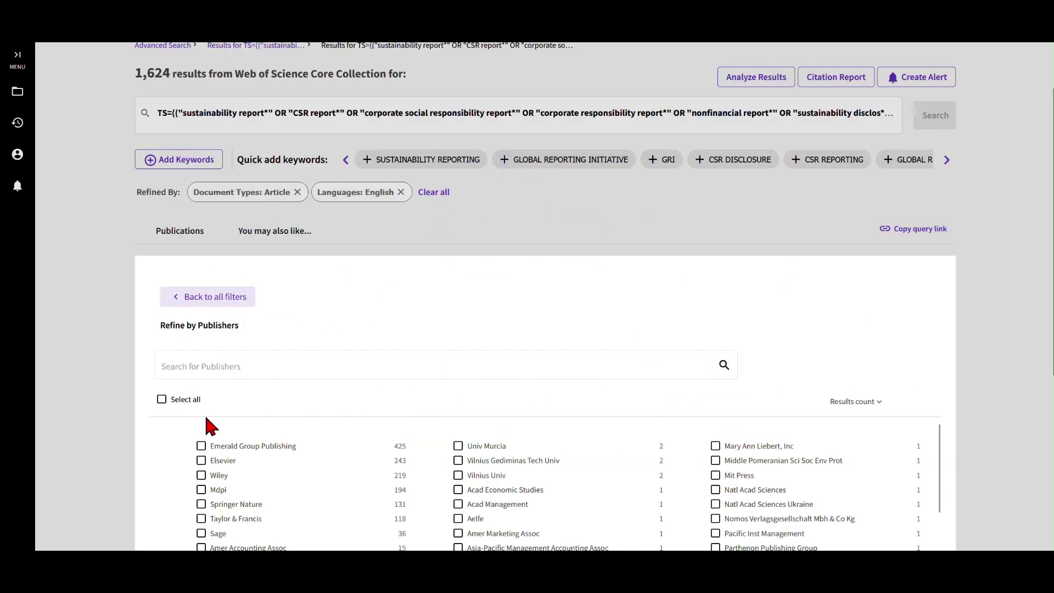
# - Browse the full publishers list and tick Mdpi
pyautogui.scroll(-4, 396, 410)
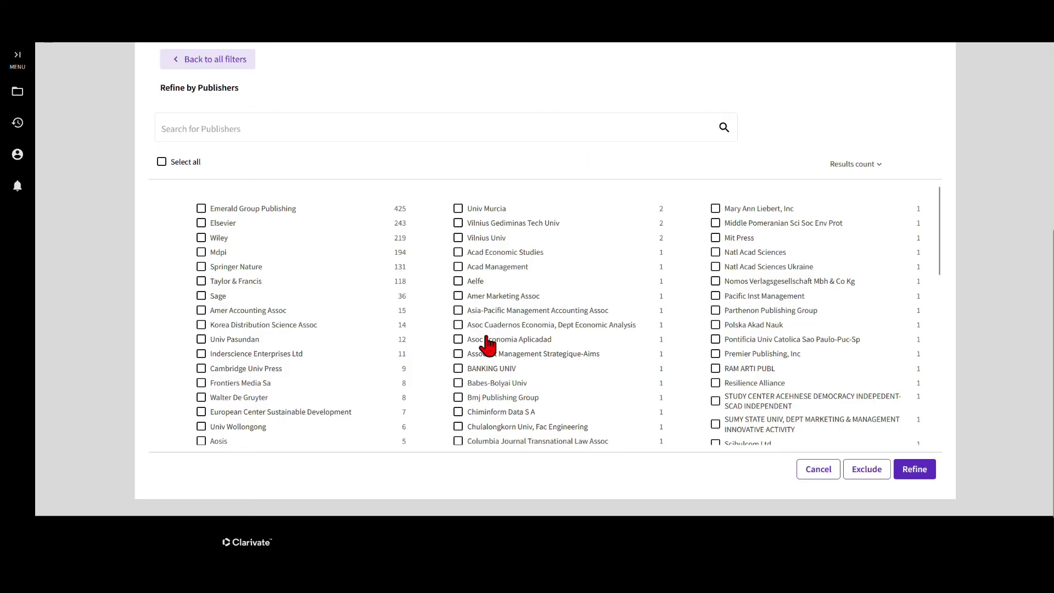
pyautogui.scroll(-5, 714, 362)
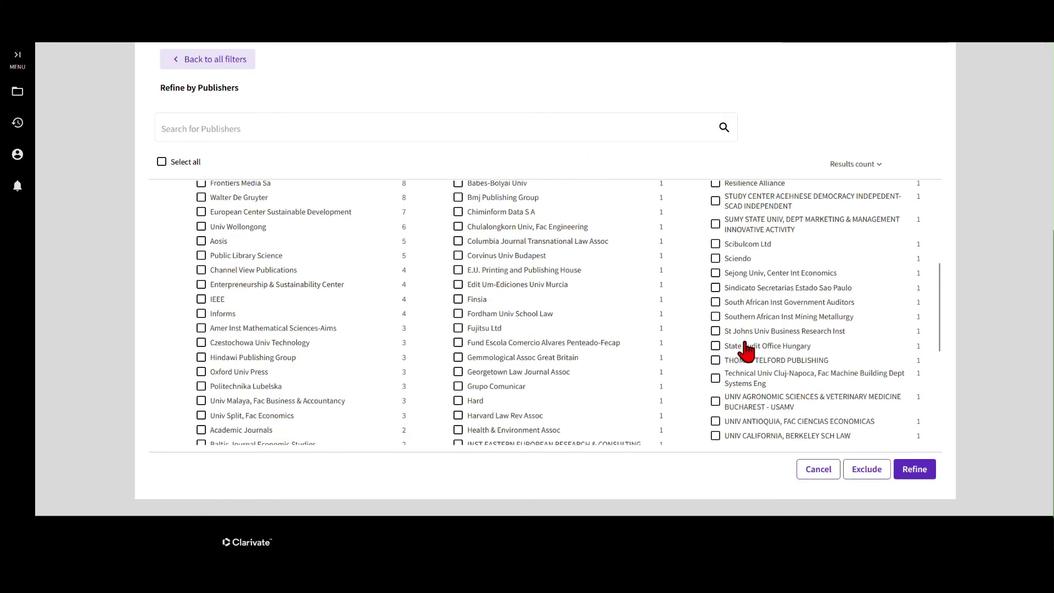
pyautogui.scroll(-5, 753, 384)
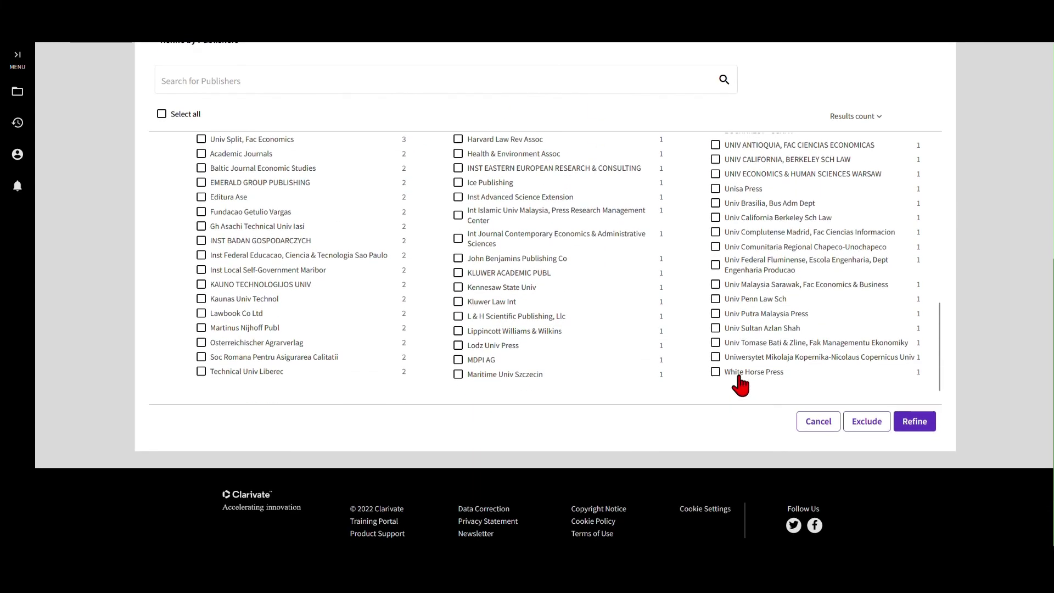
pyautogui.scroll(1, 738, 311)
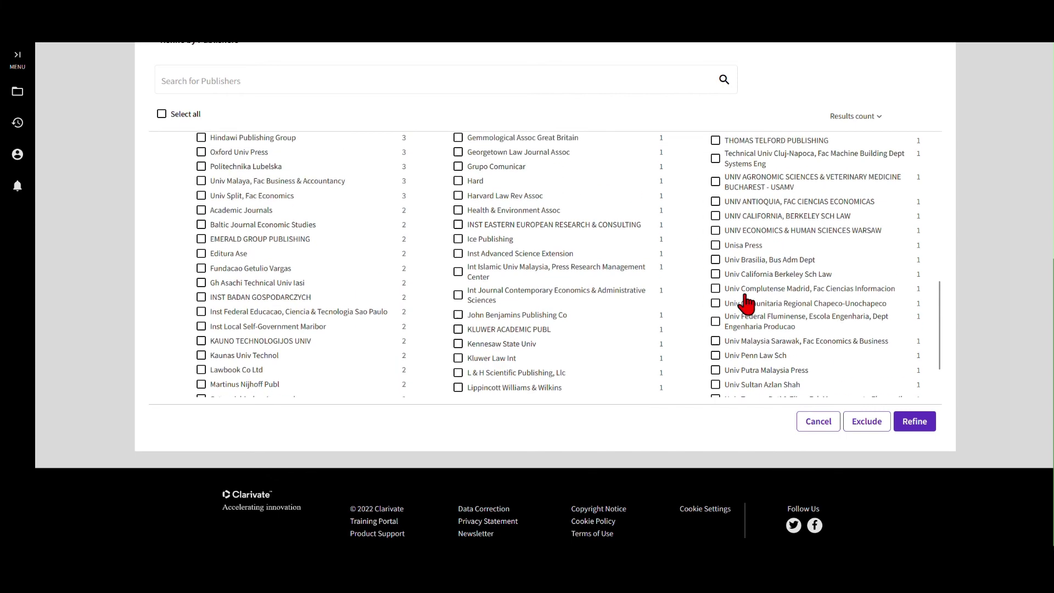
pyautogui.scroll(-1, 744, 302)
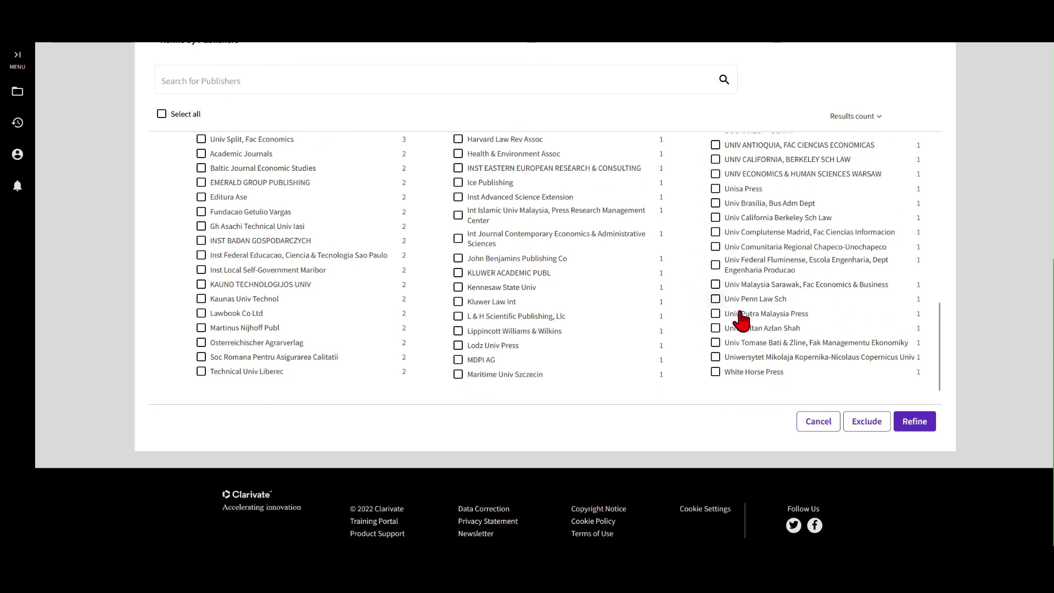
pyautogui.scroll(15, 512, 275)
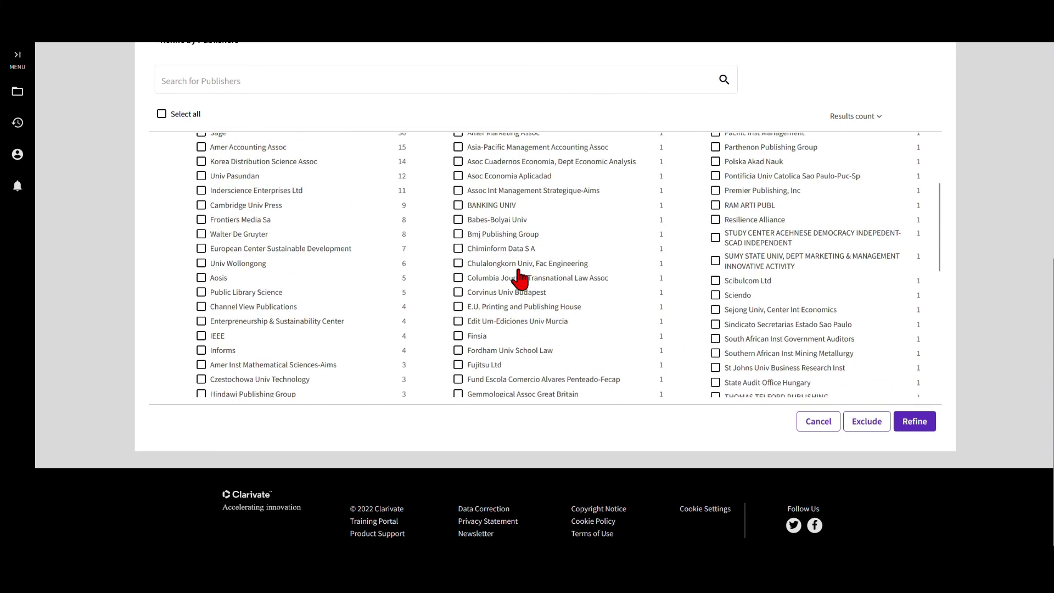
pyautogui.scroll(1, 348, 273)
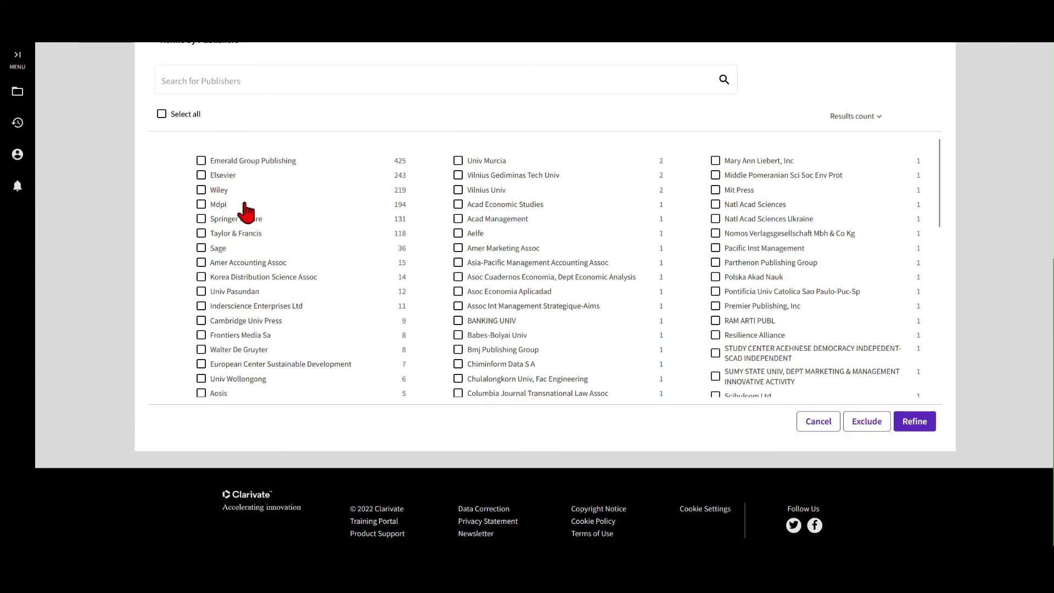
pyautogui.scroll(-10, 846, 296)
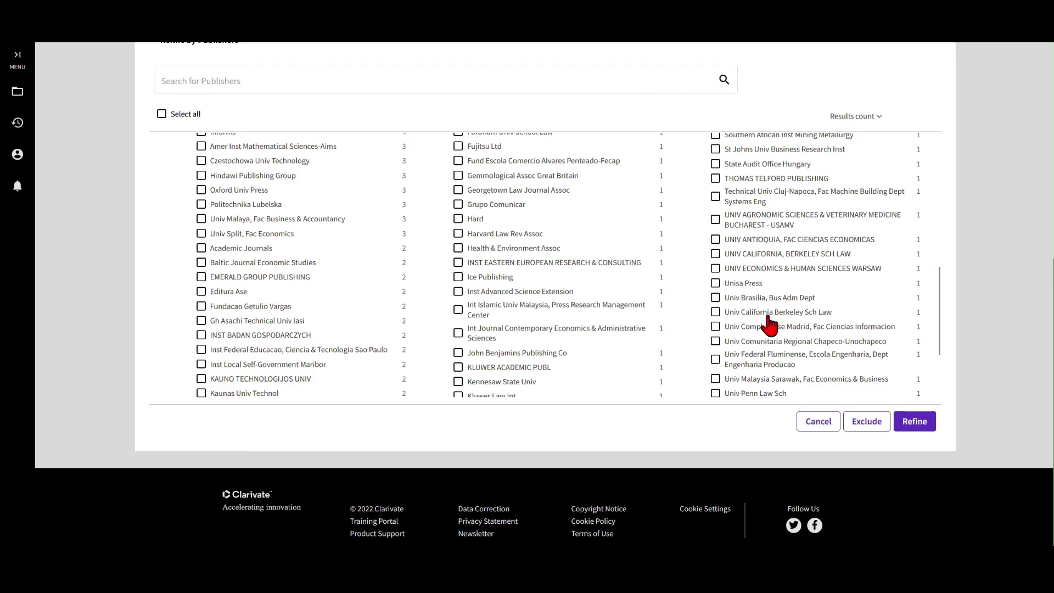
pyautogui.scroll(10, 769, 325)
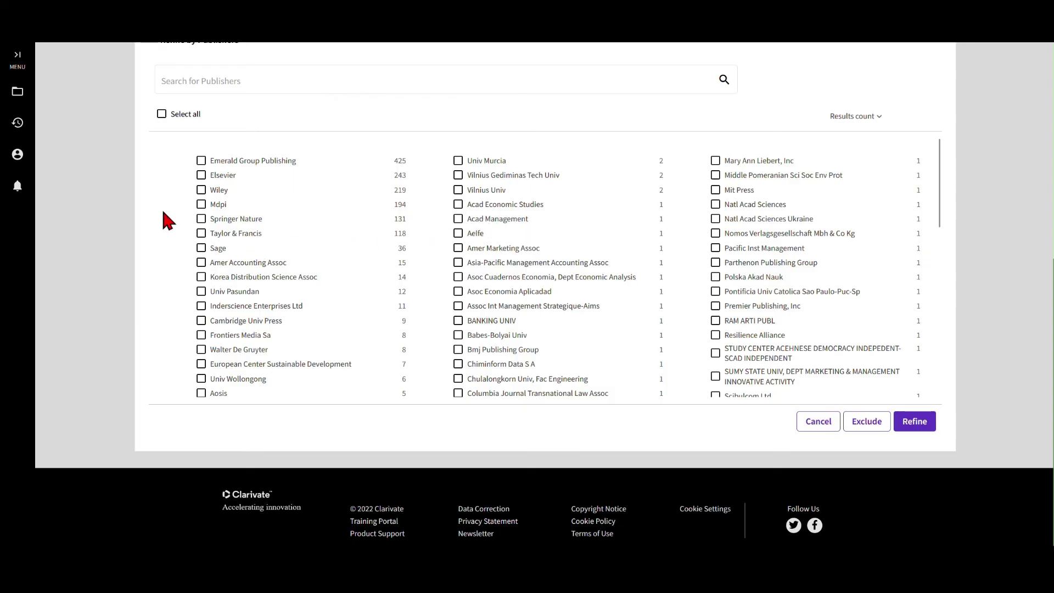
pyautogui.click(201, 207)
# - Clear Mdpi and tick Emerald Group Publishing, Elsevier, Wiley and Springer Nature
pyautogui.click(201, 204)
pyautogui.click(201, 160)
pyautogui.click(201, 174)
pyautogui.click(201, 189)
pyautogui.click(201, 218)
# - Untick those four publishers and close the list without applying a publisher filter
pyautogui.click(201, 219)
pyautogui.click(201, 190)
pyautogui.click(201, 174)
pyautogui.click(201, 161)
pyautogui.click(818, 423)
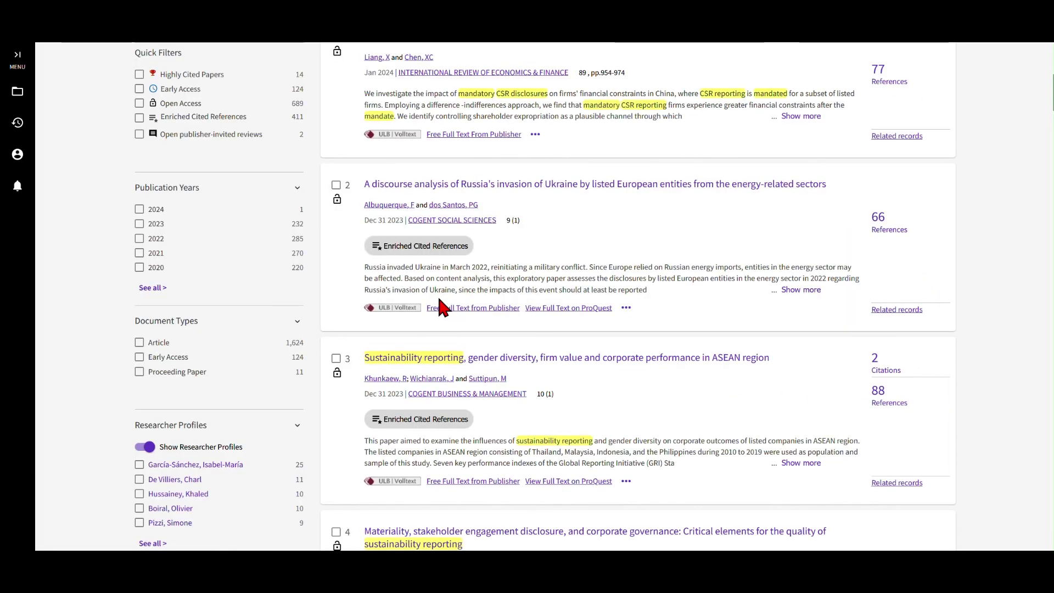
pyautogui.scroll(6, 437, 295)
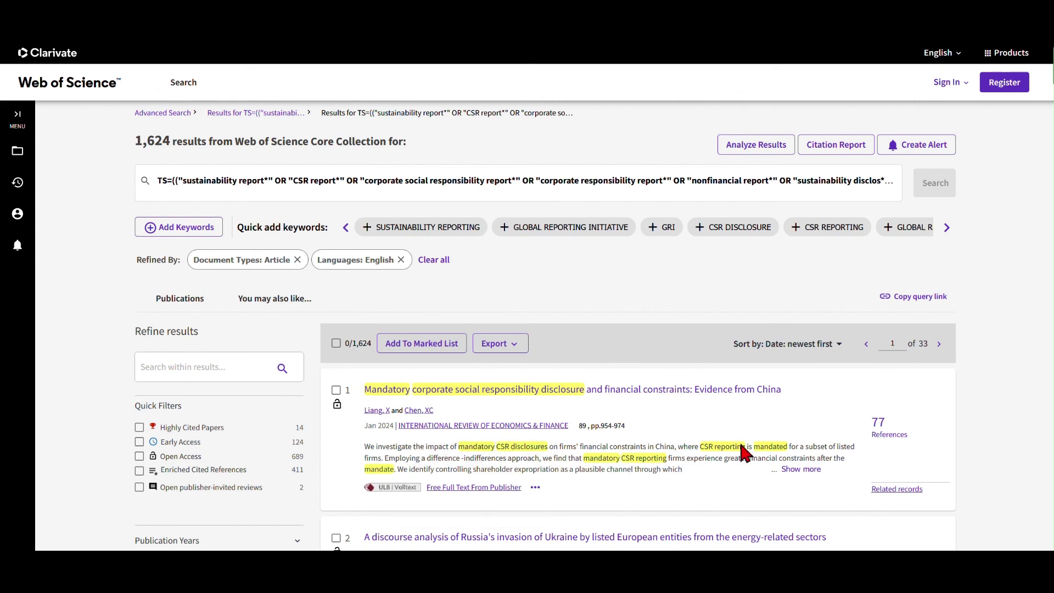
pyautogui.scroll(-9, 661, 406)
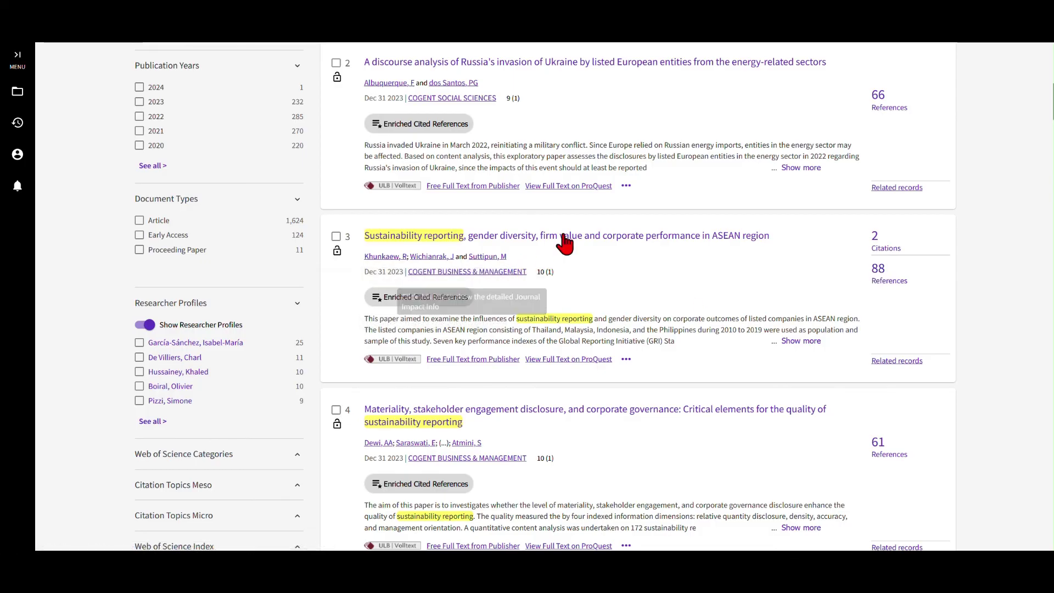
pyautogui.scroll(2, 795, 287)
pyautogui.scroll(6, 793, 293)
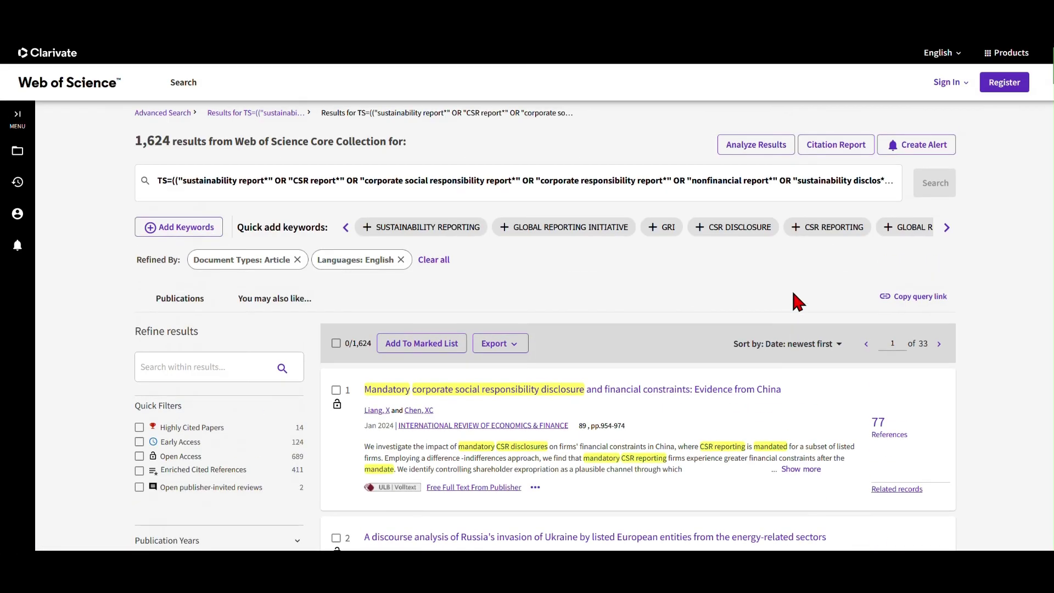